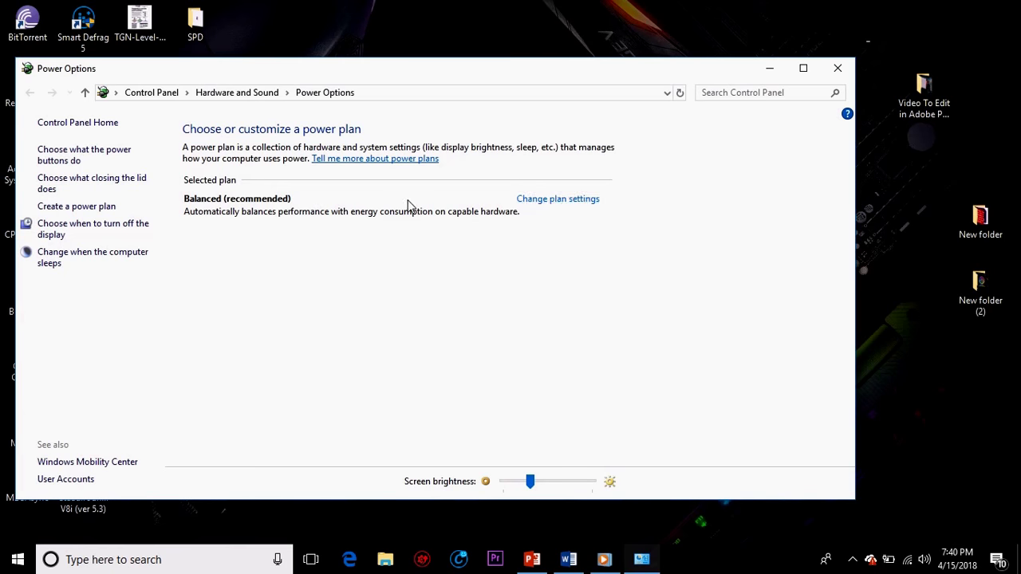
In the Balanced plan's advanced settings, set Minimum processor state to 100 on battery and plugged in.
left_click(560, 201)
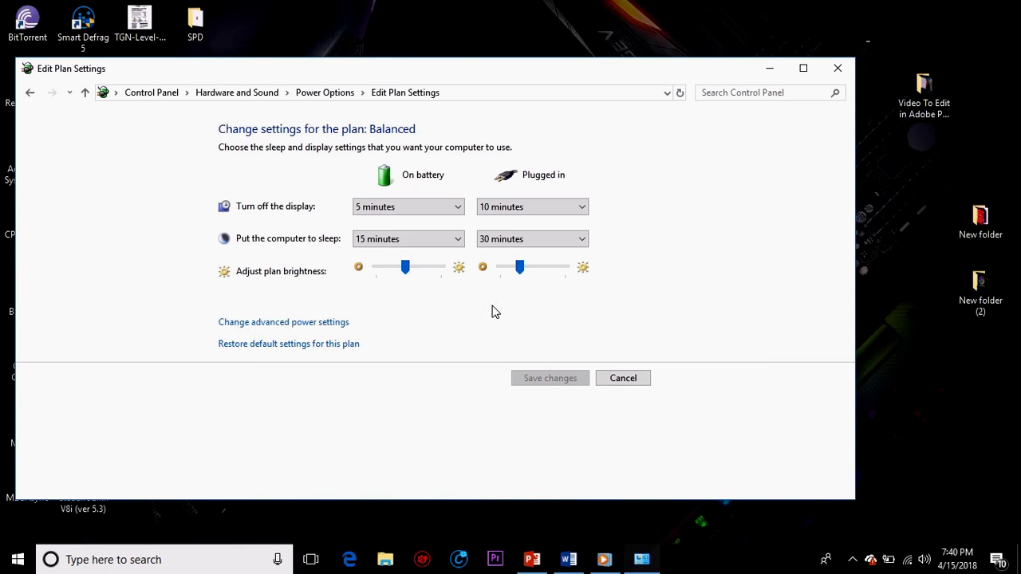
left_click(303, 322)
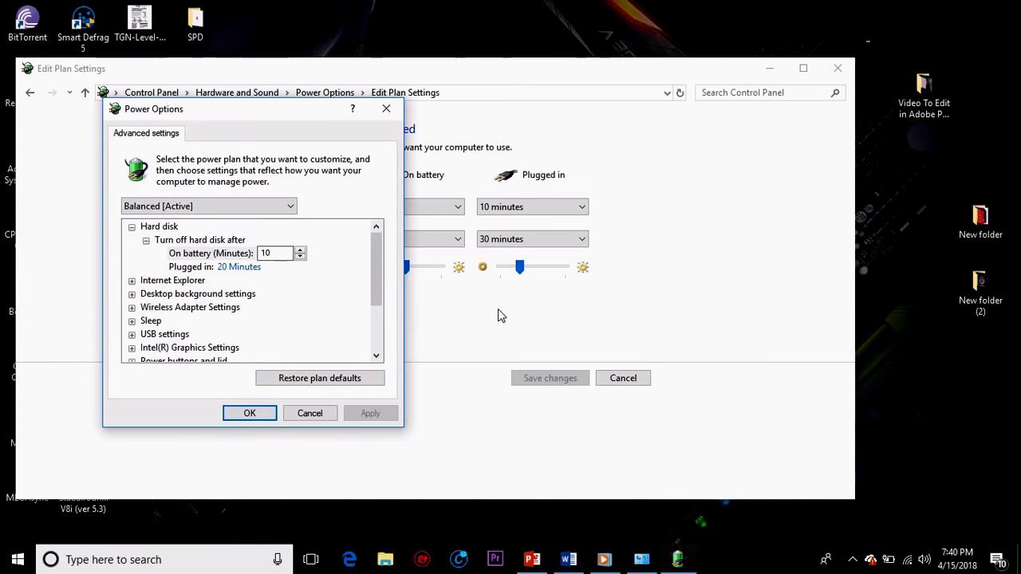
scroll(226, 292, "down", 1)
scroll(225, 296, "down", 1)
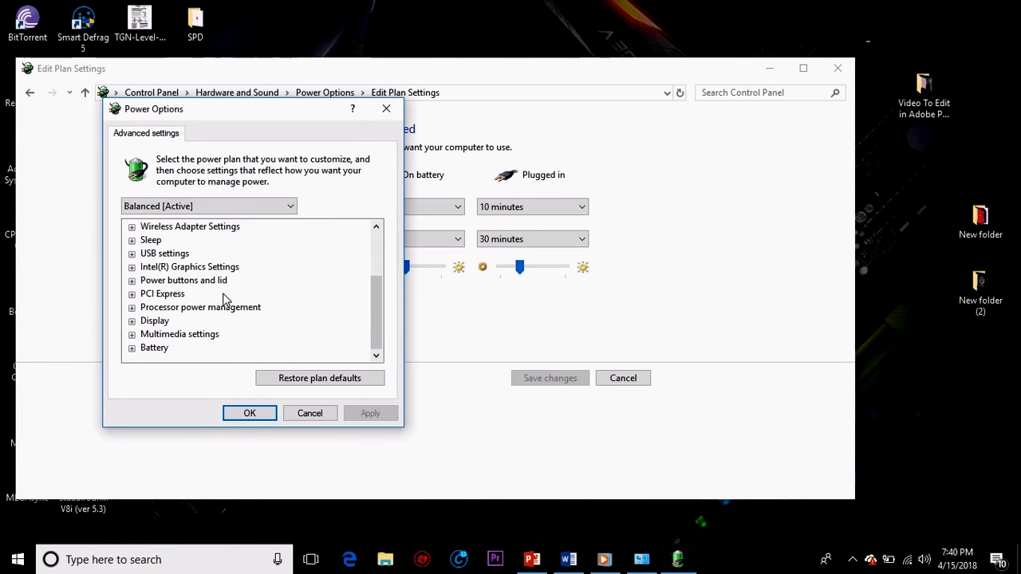
left_click(132, 308)
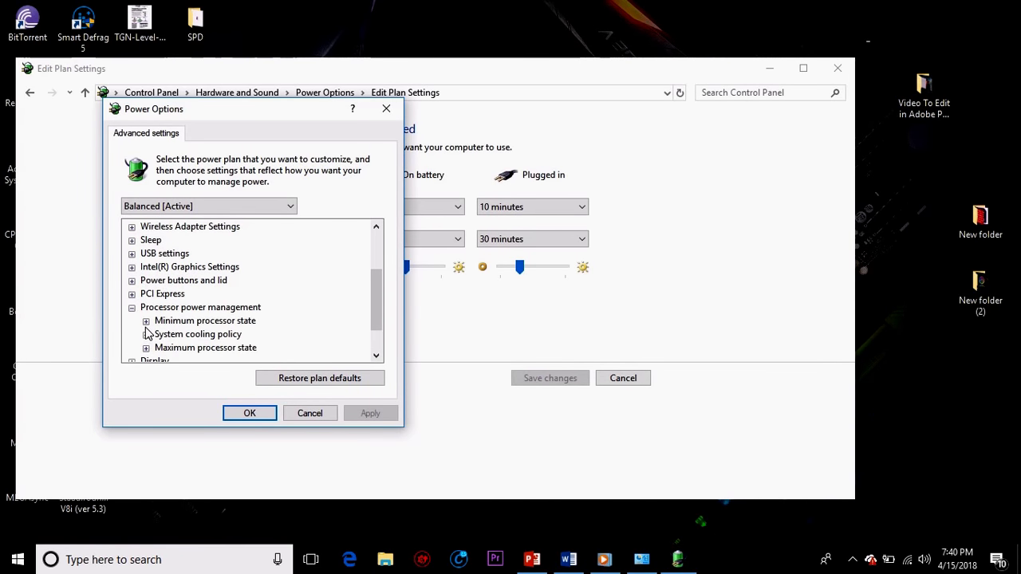
left_click(146, 321)
scroll(146, 329, "down", 1)
left_click(222, 293)
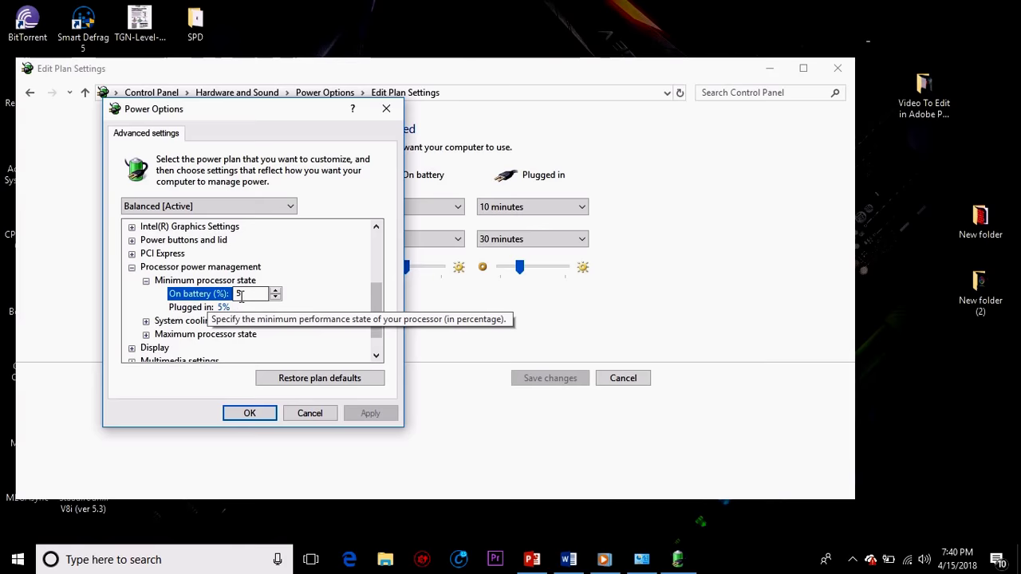
key("BackSpace")
type("100")
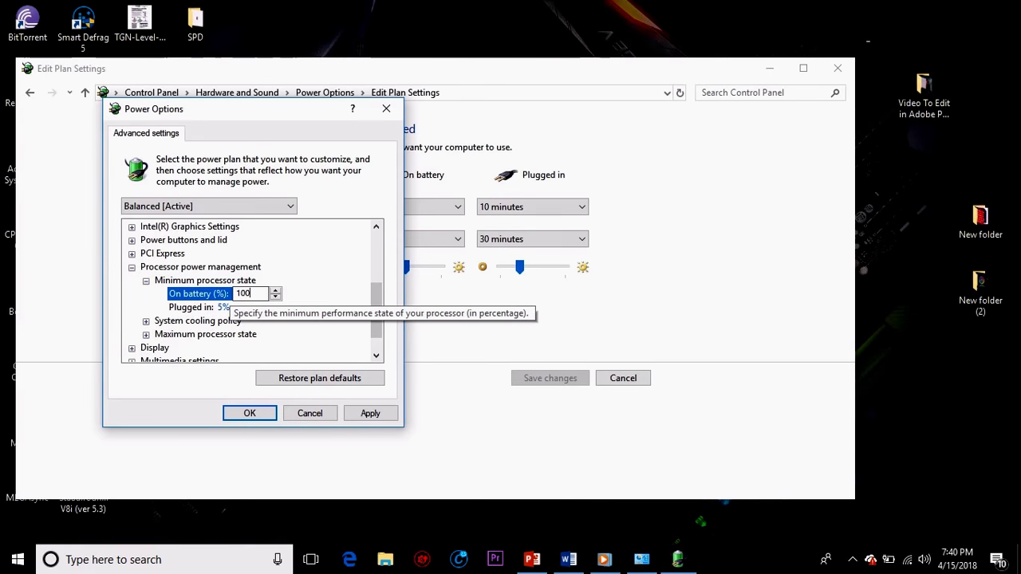
left_click(206, 308)
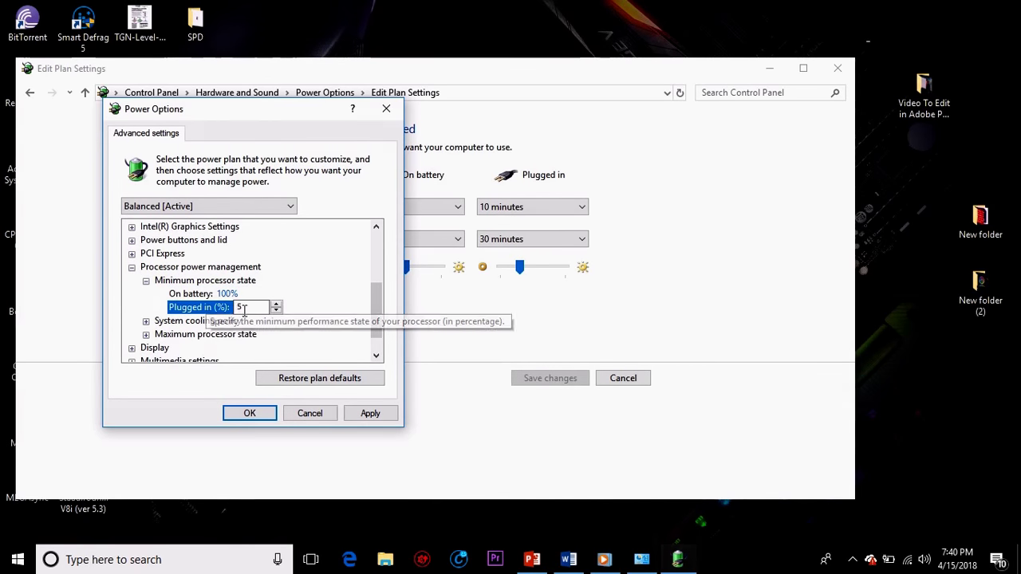
type("100")
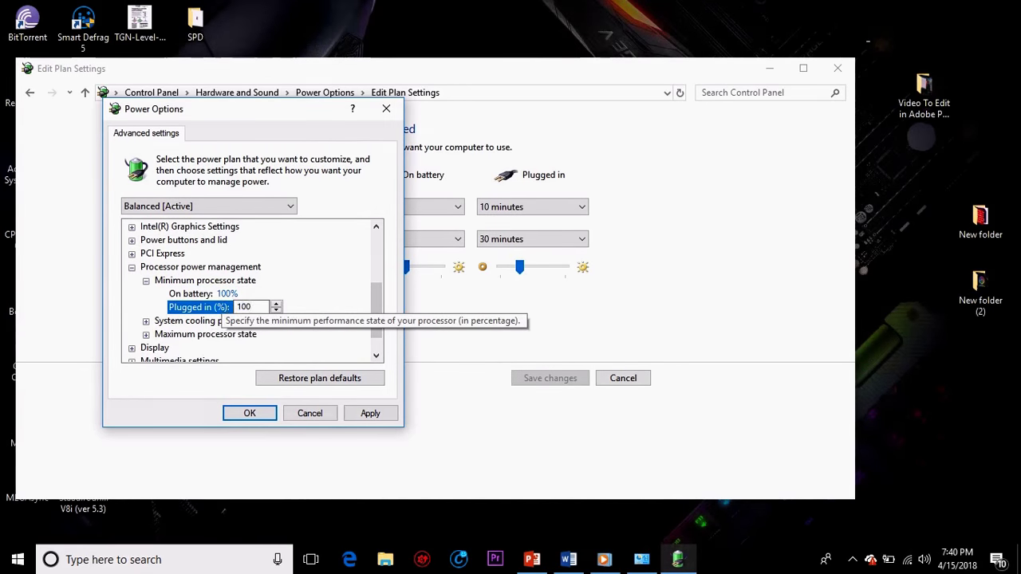
Apply the power settings and disable BitTorrent, MEGAsync and Microsoft OneDrive as startup programs.
left_click(367, 414)
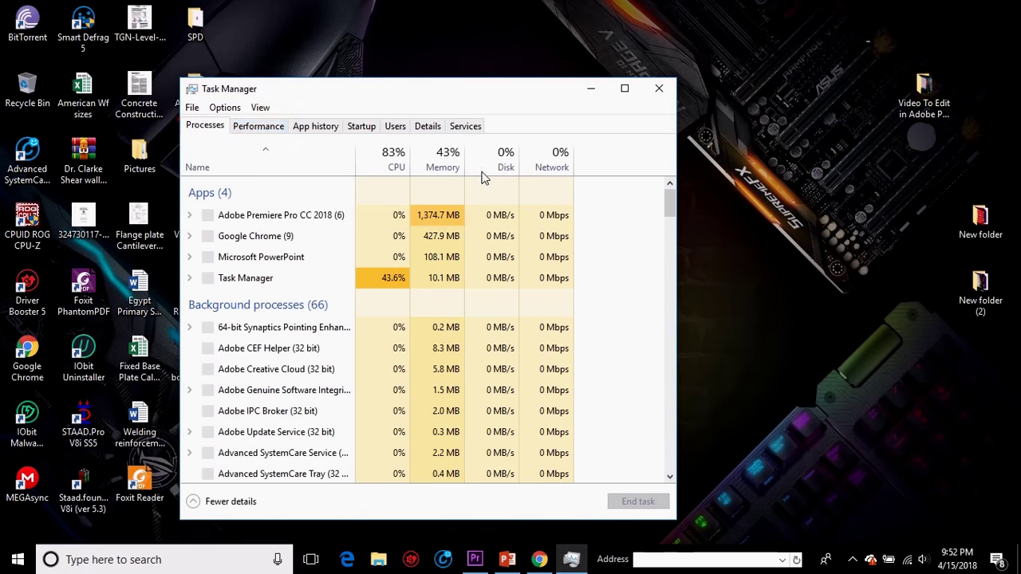
left_click(358, 126)
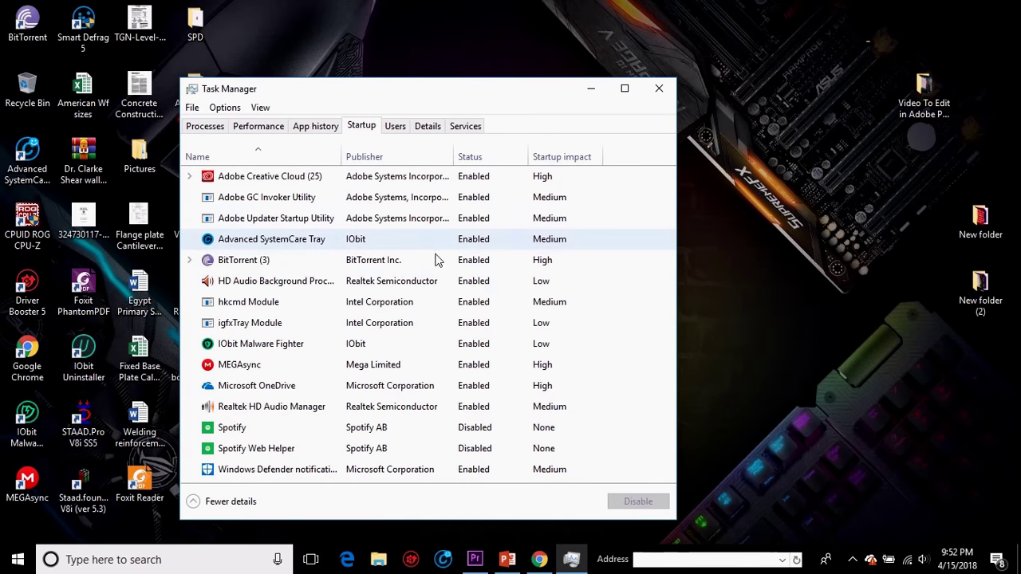
right_click(492, 260)
left_click(515, 281)
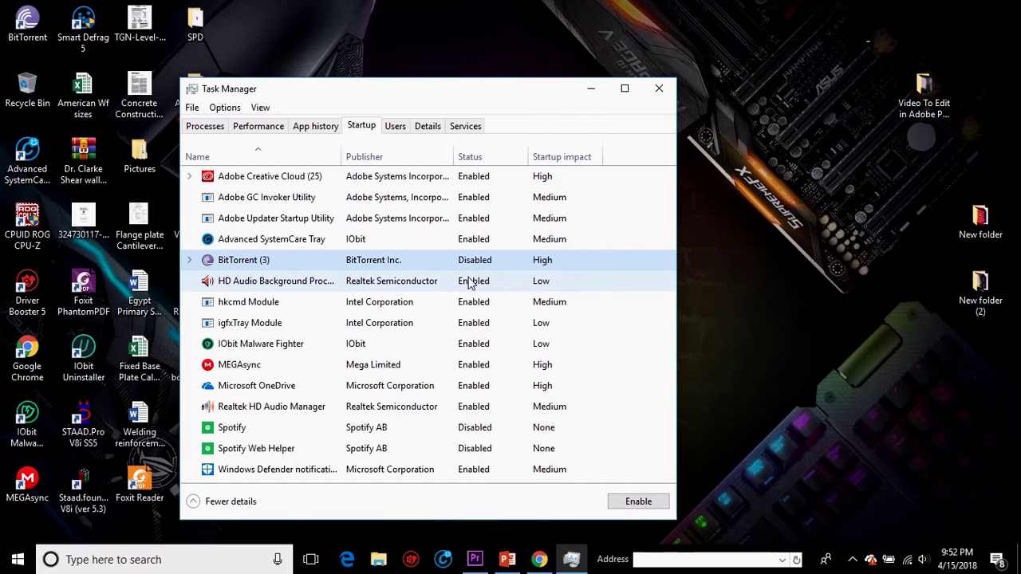
right_click(488, 366)
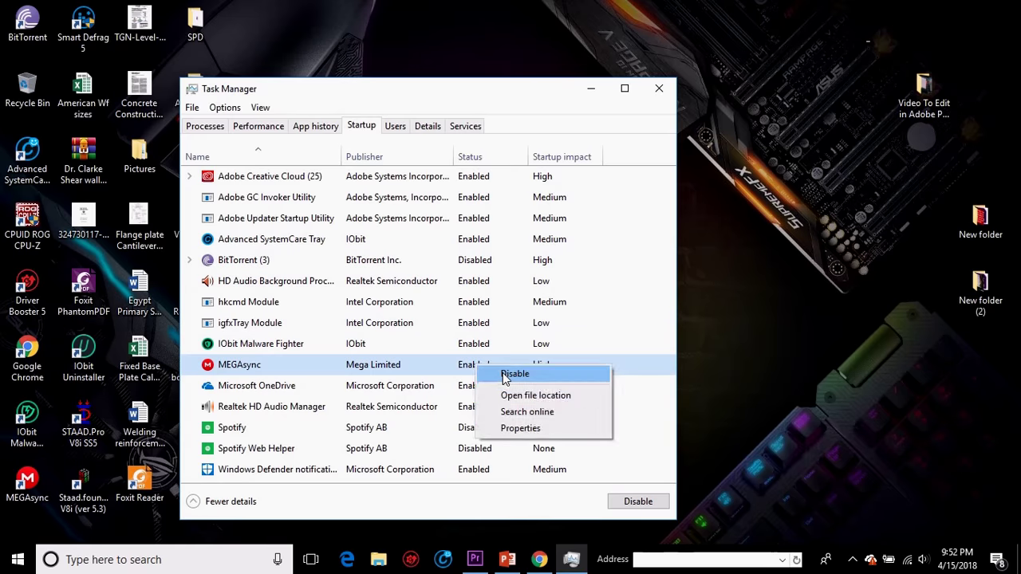
left_click(503, 372)
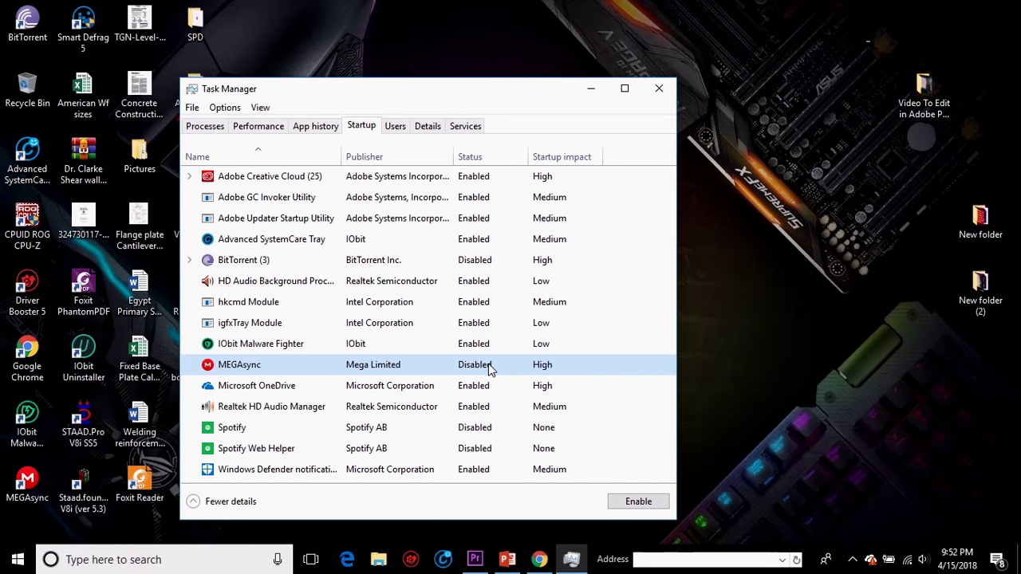
right_click(471, 390)
left_click(494, 399)
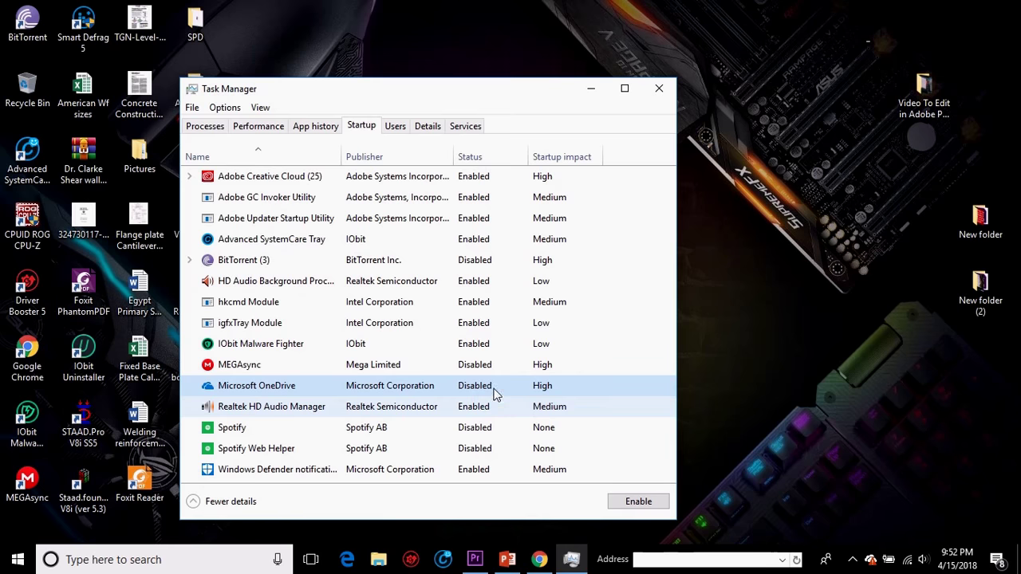
Empty the Recycle Bin by selecting all its items and permanently deleting them.
left_click(547, 365)
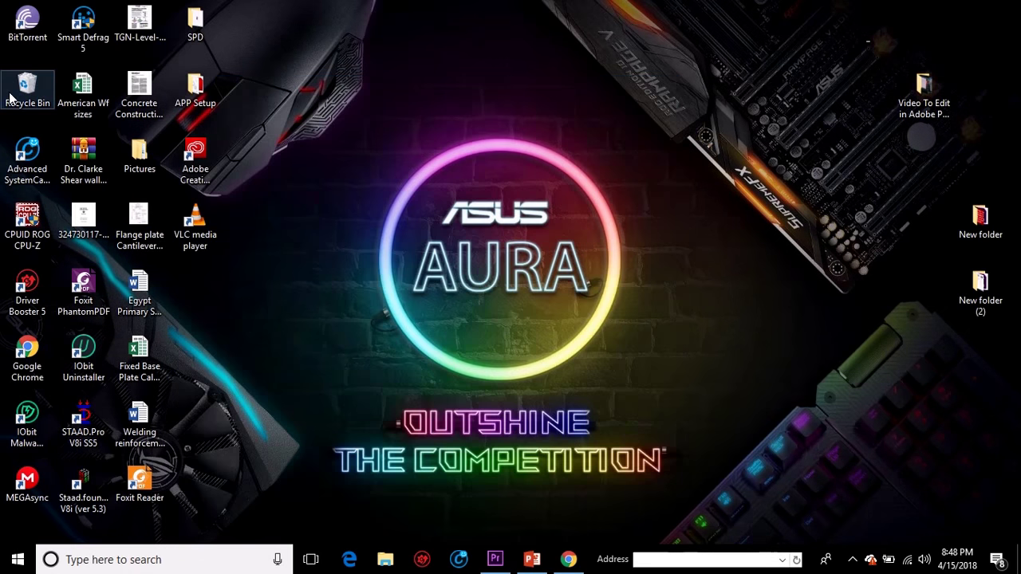
double_click(36, 94)
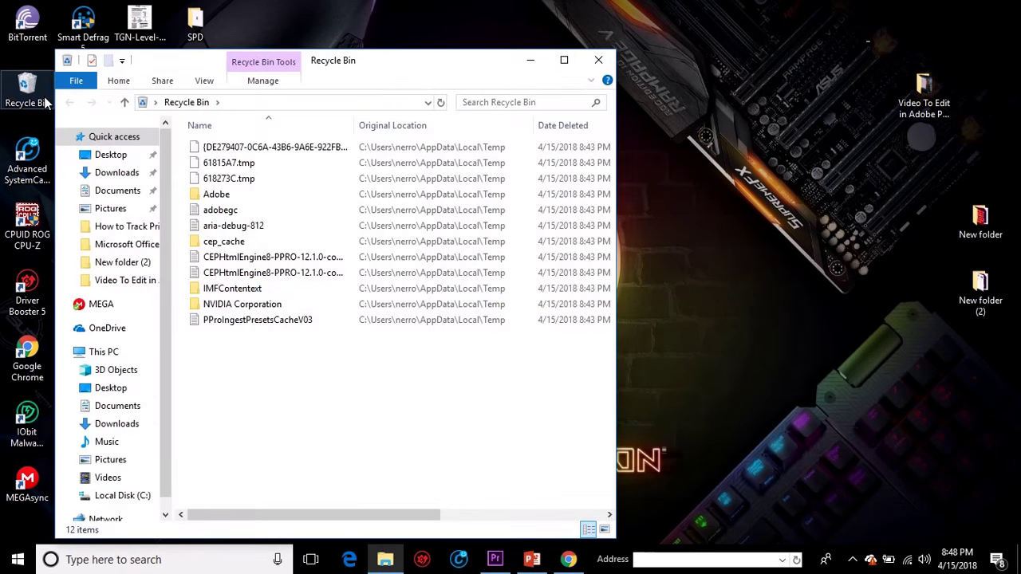
left_click_drag(372, 433, 231, 151)
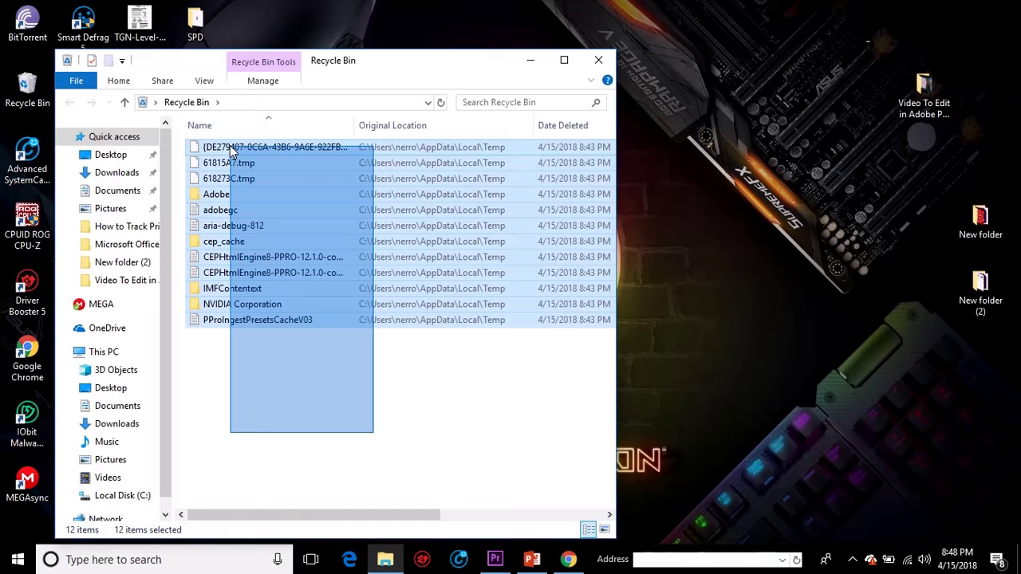
key("Delete")
left_click(569, 295)
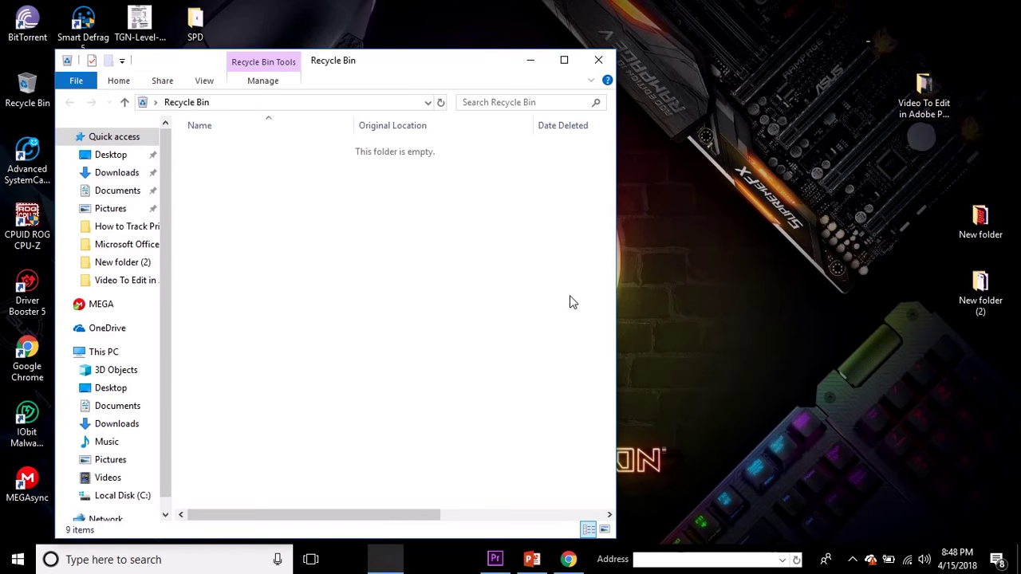
Set Performance Options to 'Adjust for best performance' via Control Panel's System settings, then close the windows.
left_click(600, 62)
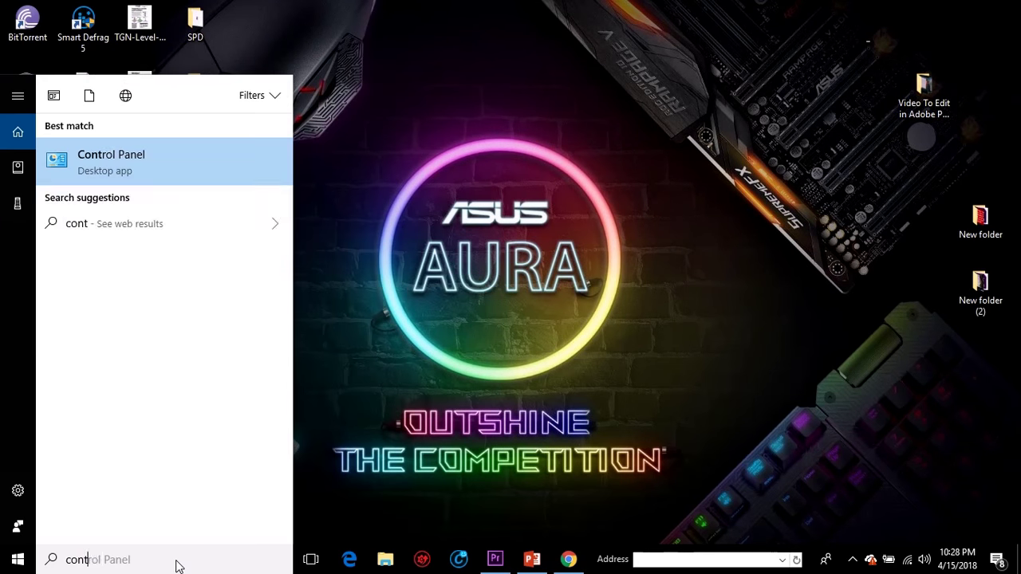
type("rol")
left_click(104, 164)
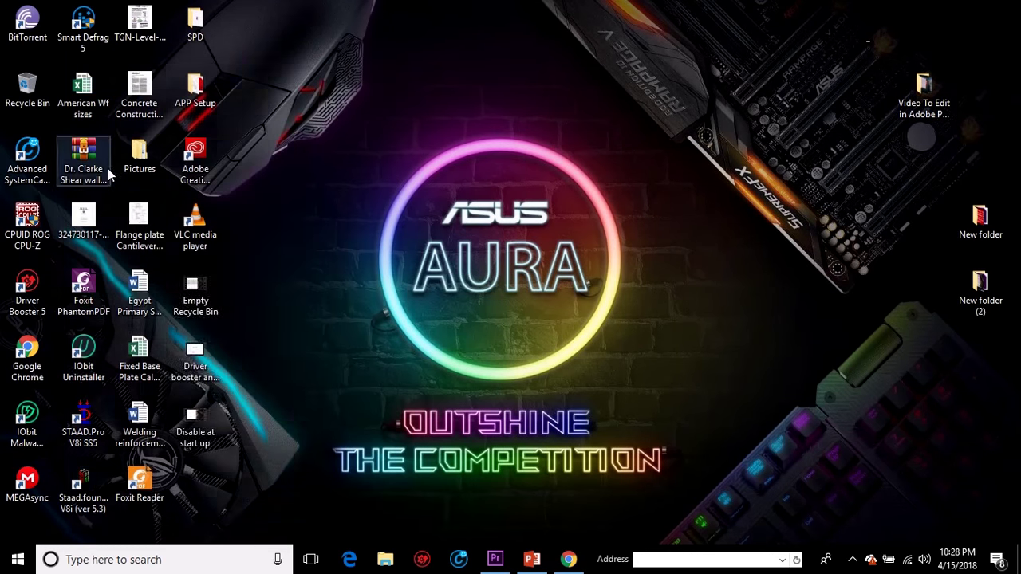
left_click(296, 140)
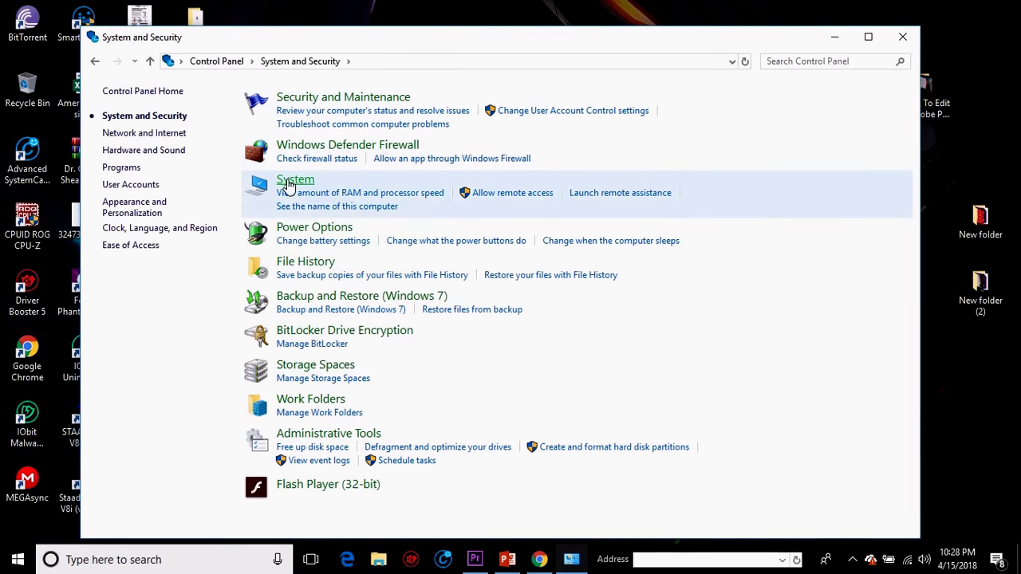
left_click(293, 180)
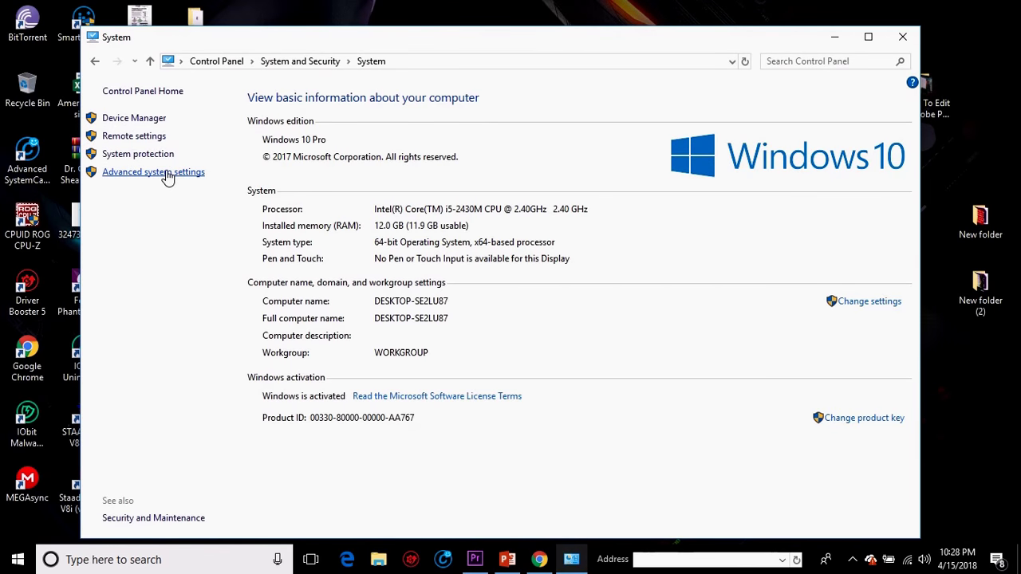
left_click(167, 172)
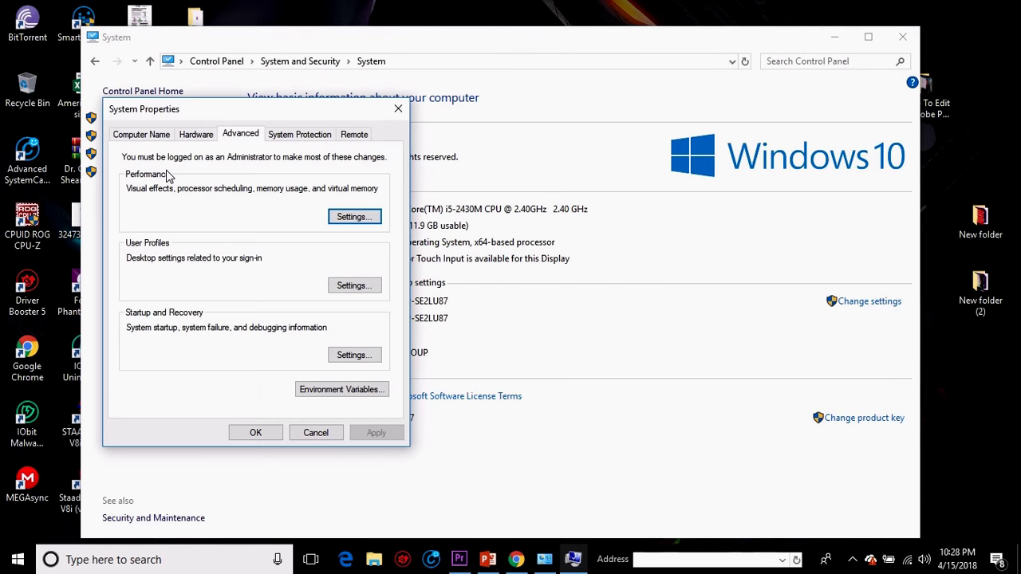
left_click(335, 218)
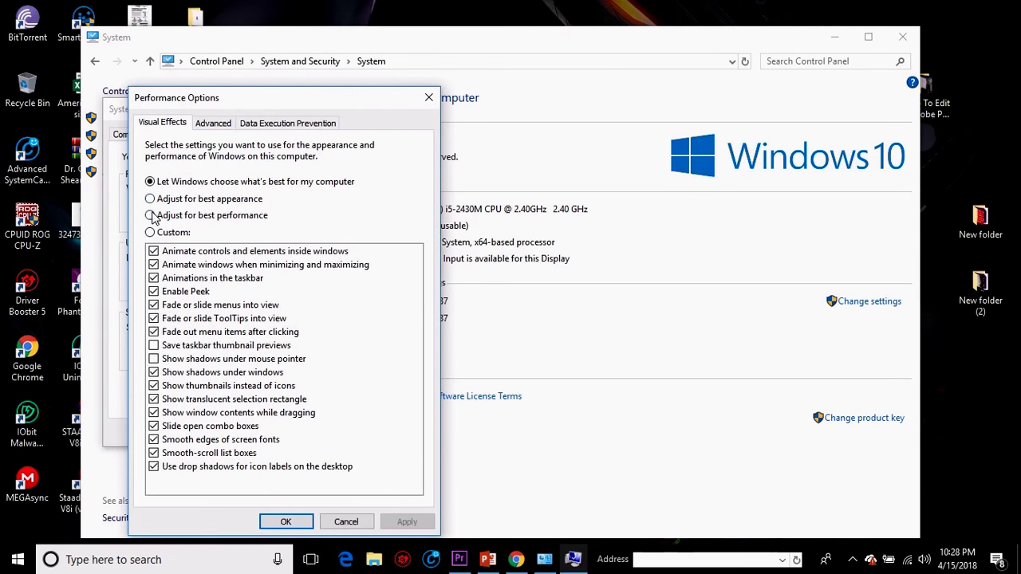
left_click(151, 215)
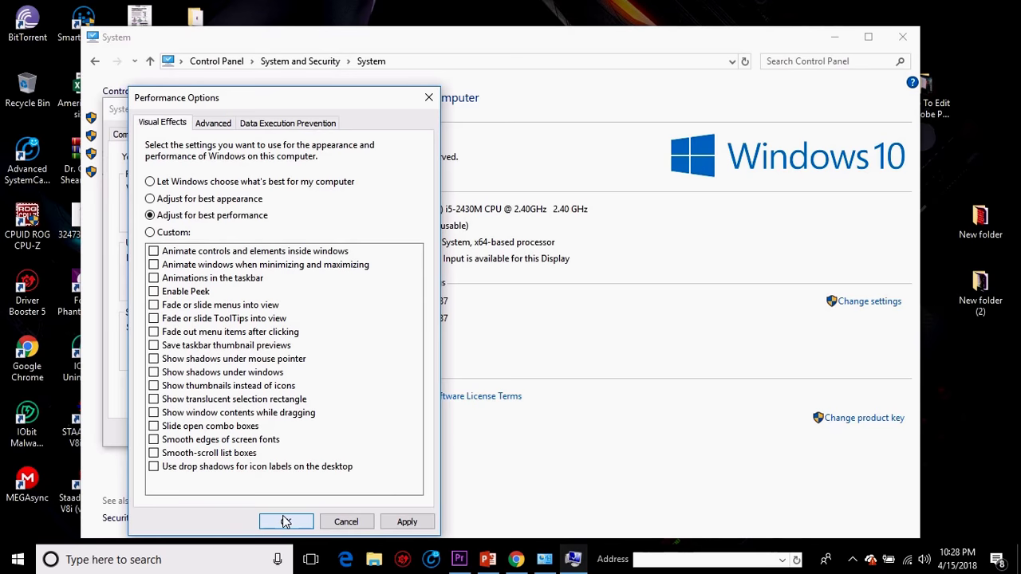
left_click(428, 97)
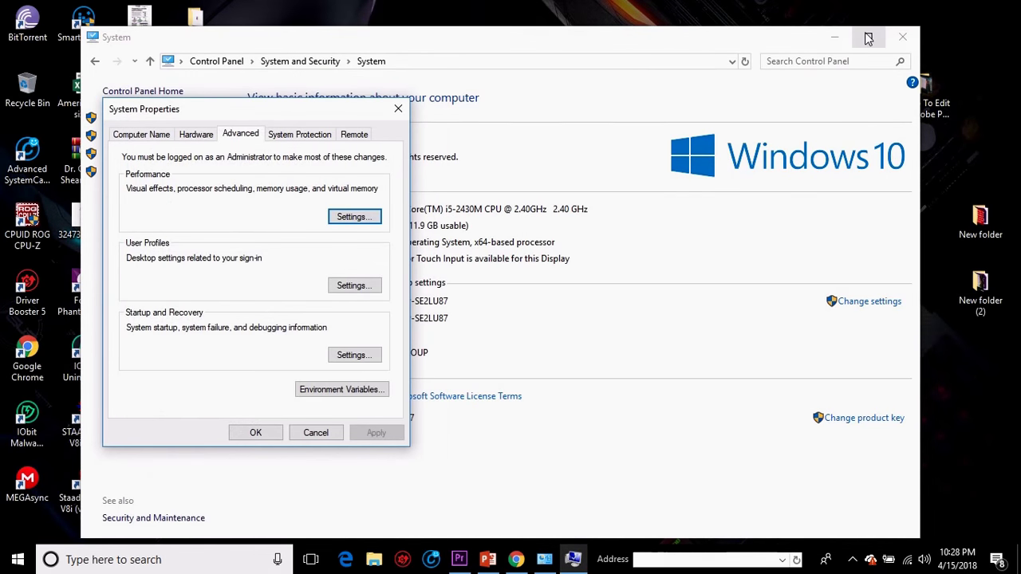
left_click(902, 36)
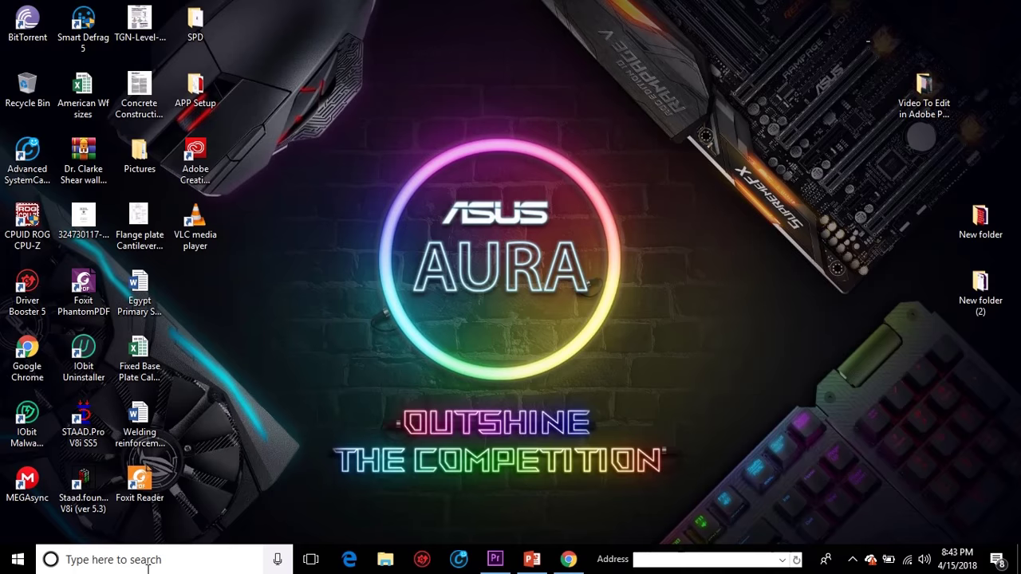
Search Windows for the %temp% folder.
left_click(148, 562)
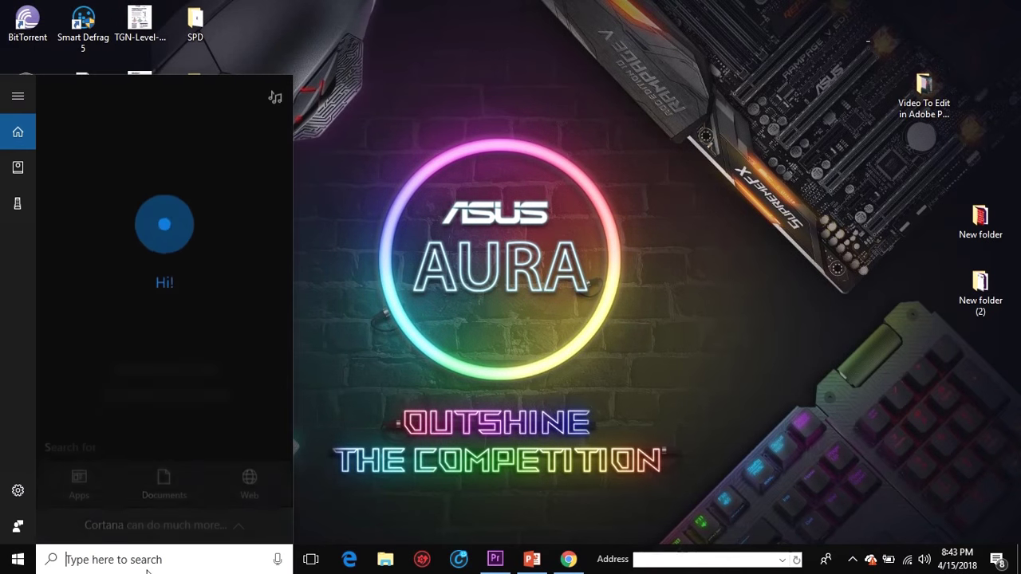
type("%te")
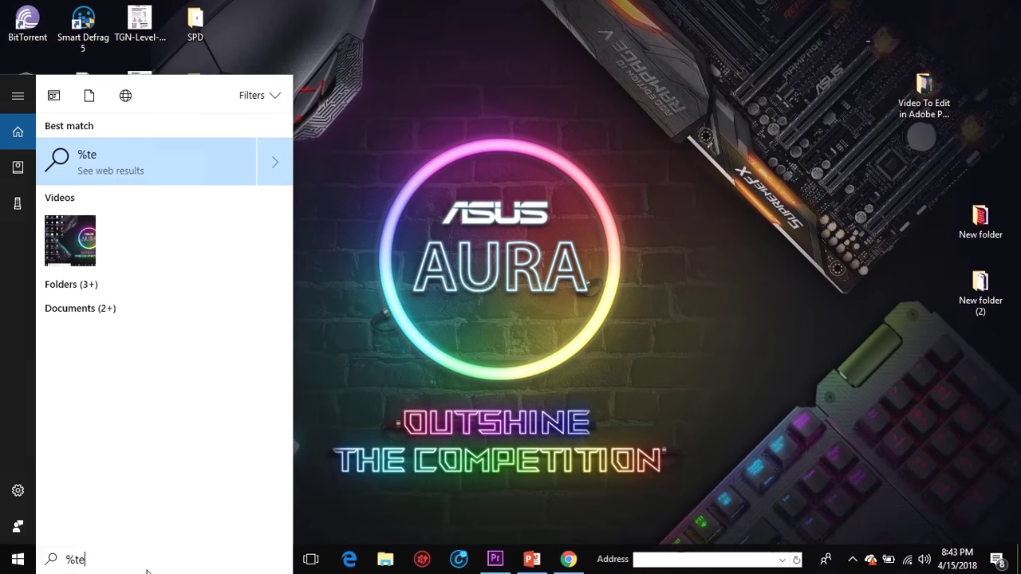
type("m")
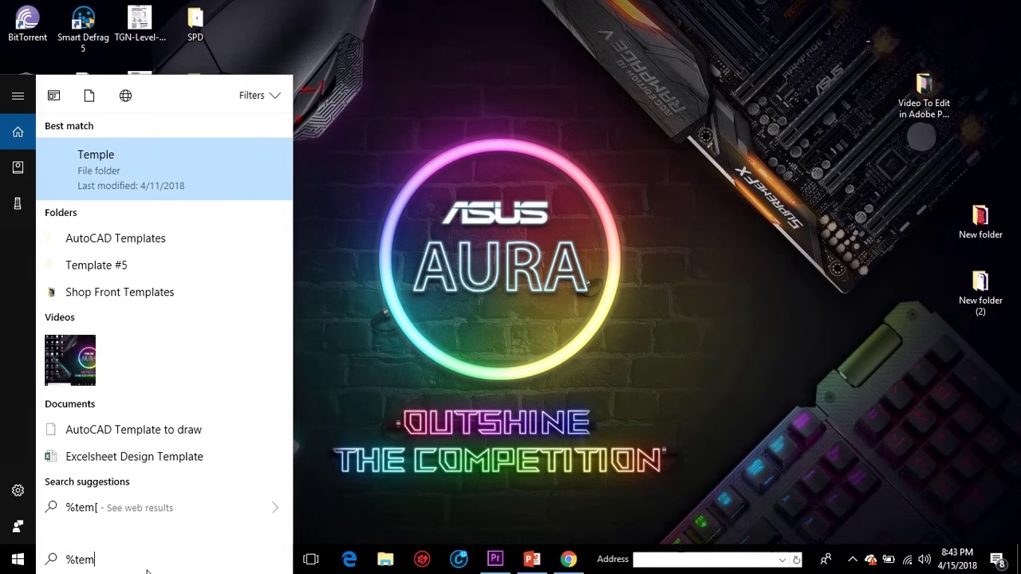
type("p%")
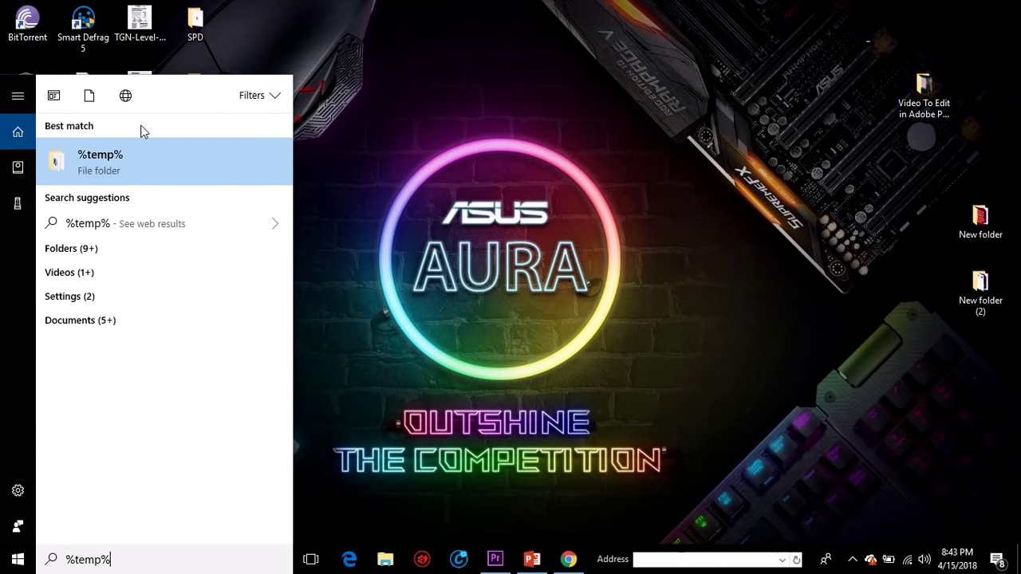
Open the Temp folder and delete all 20 of its items.
left_click(141, 159)
left_click_drag(437, 489, 288, 139)
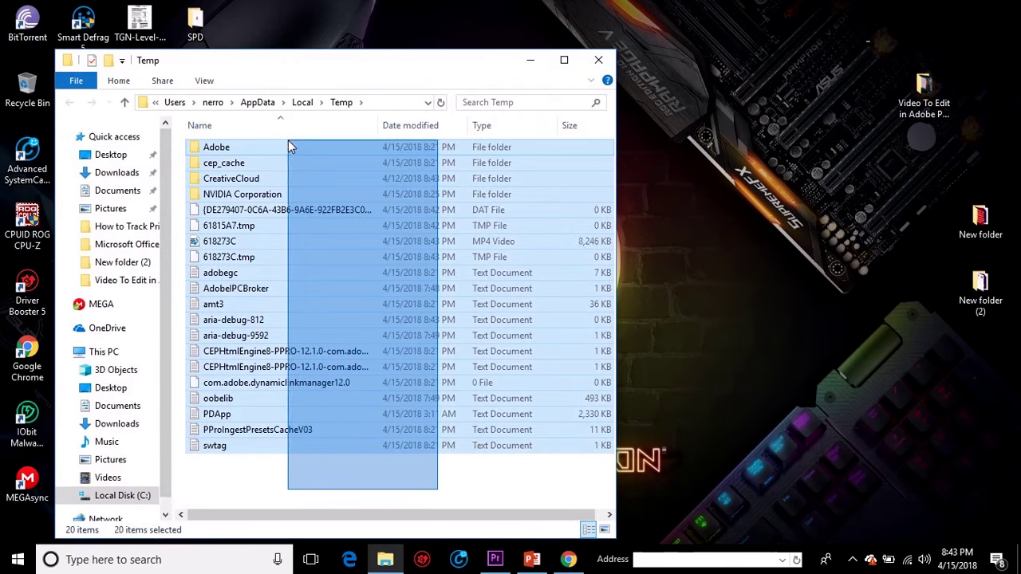
right_click(270, 150)
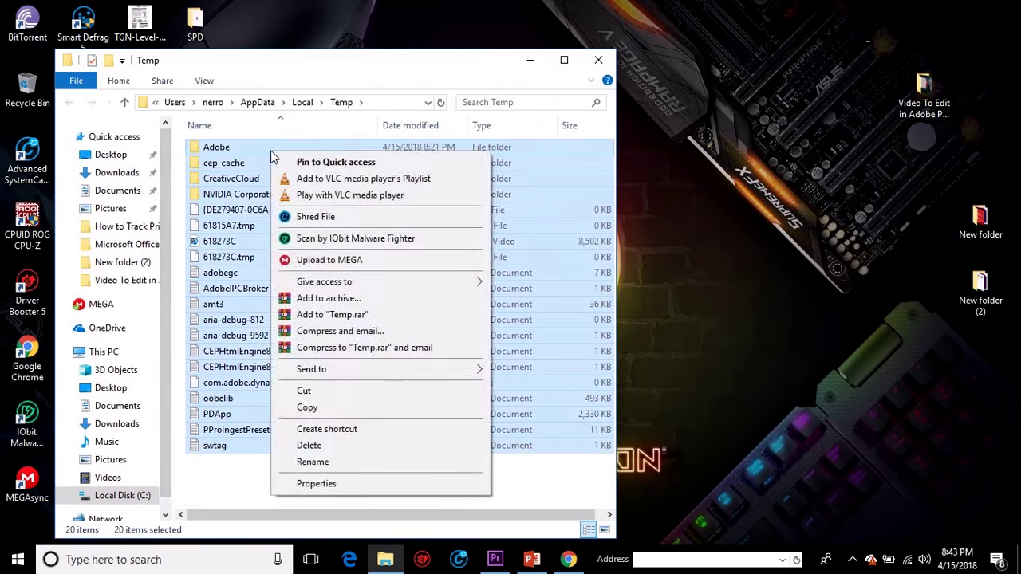
left_click(325, 445)
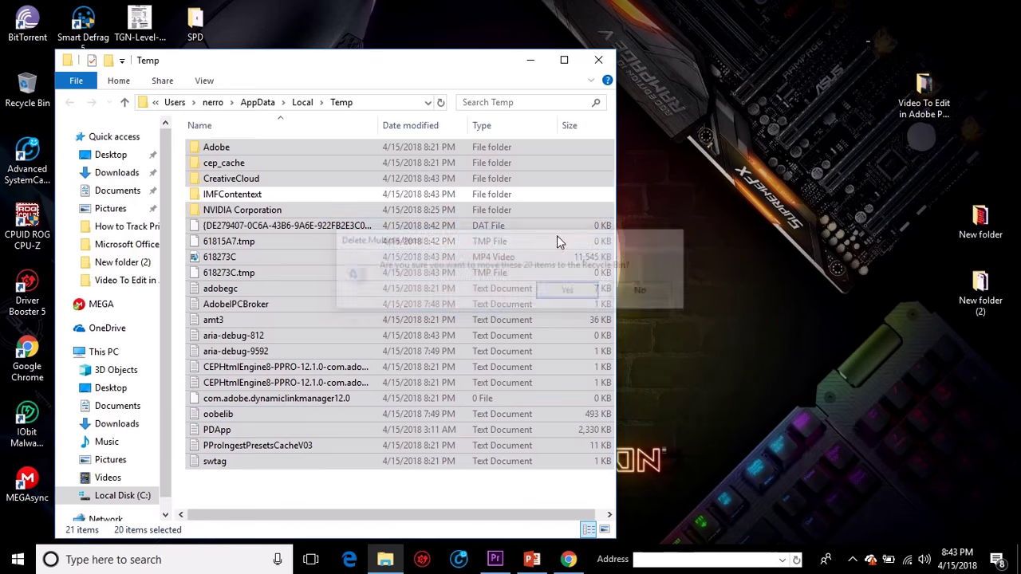
Delete the remaining Temp files and folders, skipping every item still in use.
left_click_drag(186, 271, 382, 502)
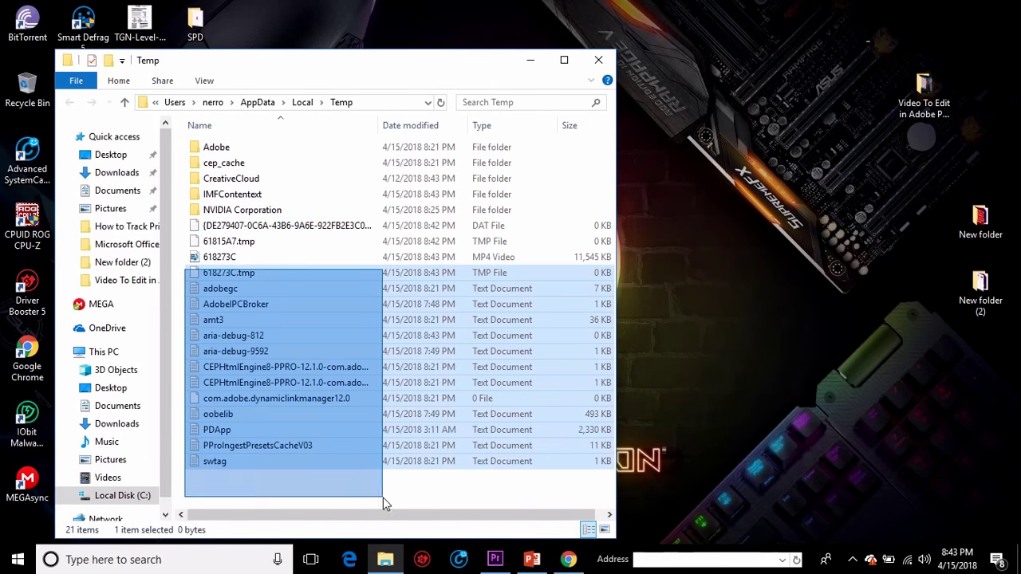
right_click(355, 460)
left_click(367, 396)
left_click(274, 155, "shift")
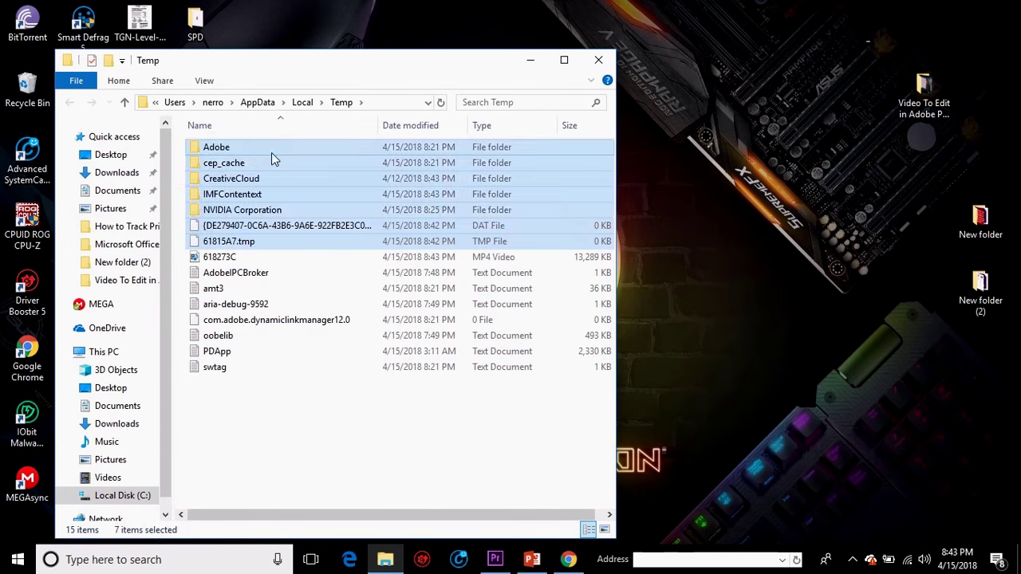
right_click(274, 155)
left_click(338, 479)
left_click(368, 218)
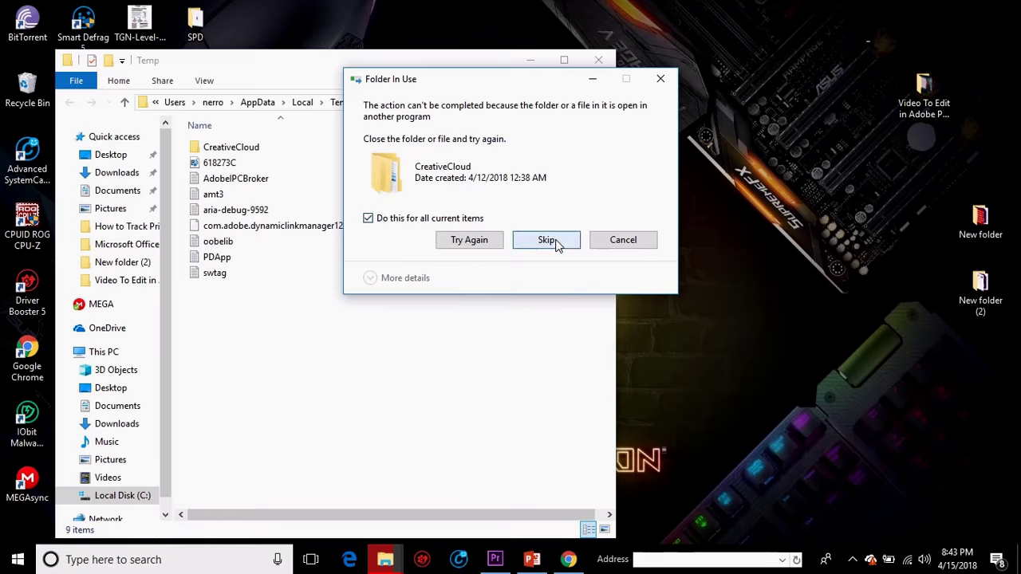
left_click(550, 240)
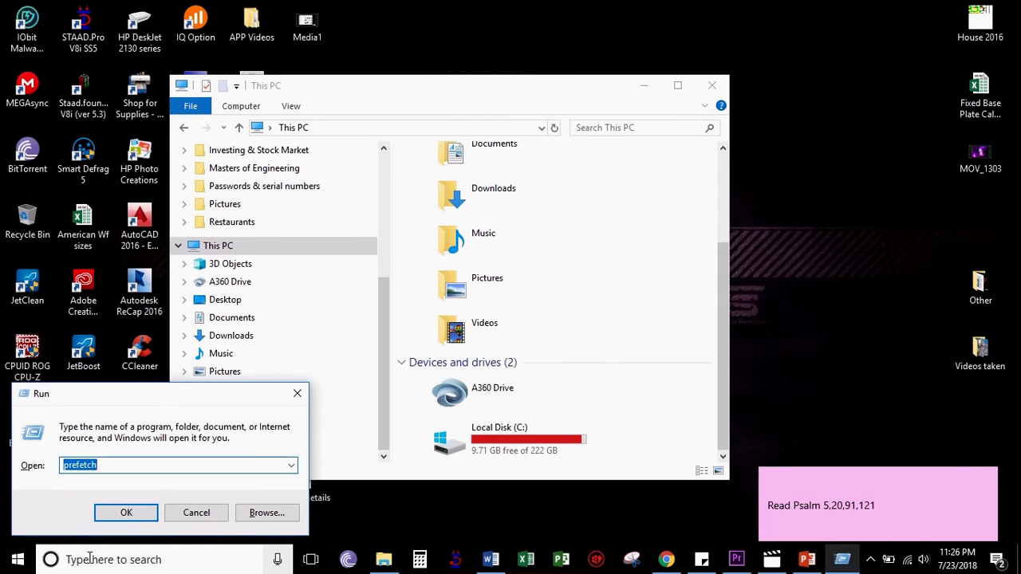
Open prefetch from the Run box and recycle all 243 files, skipping the one Superfetch holds.
type("pre")
type("tch")
key("Return")
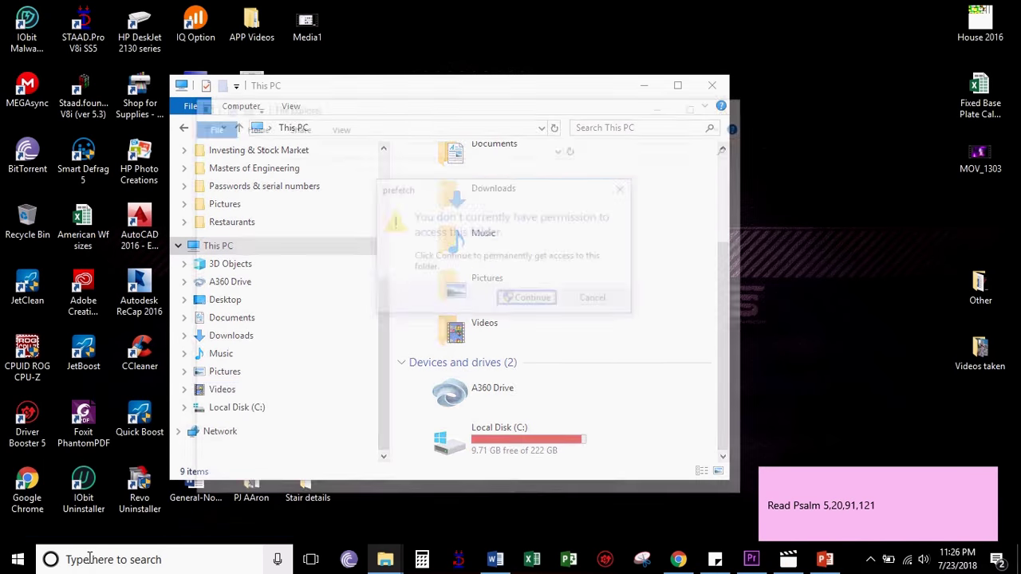
left_click(524, 300)
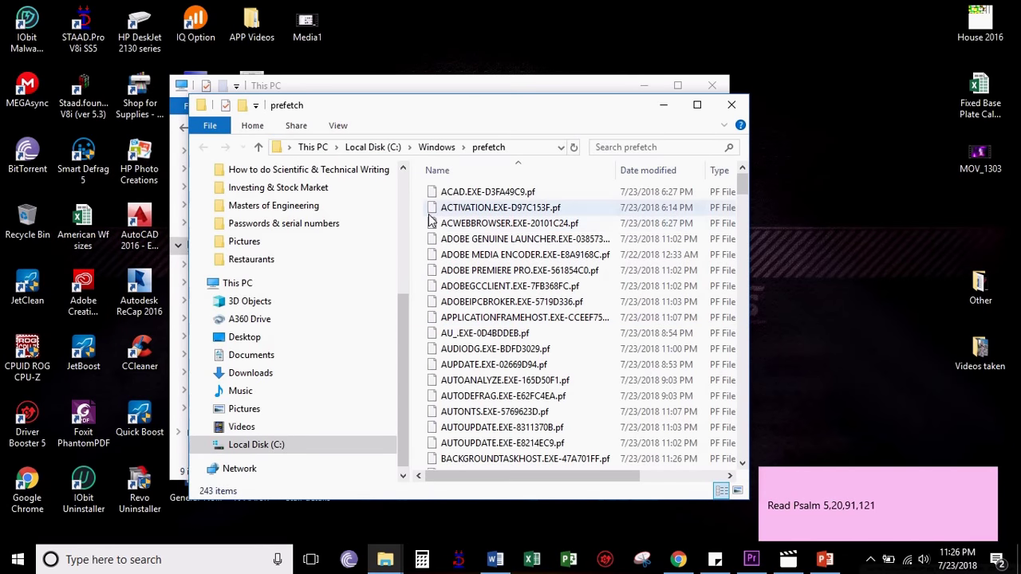
key("ctrl+a")
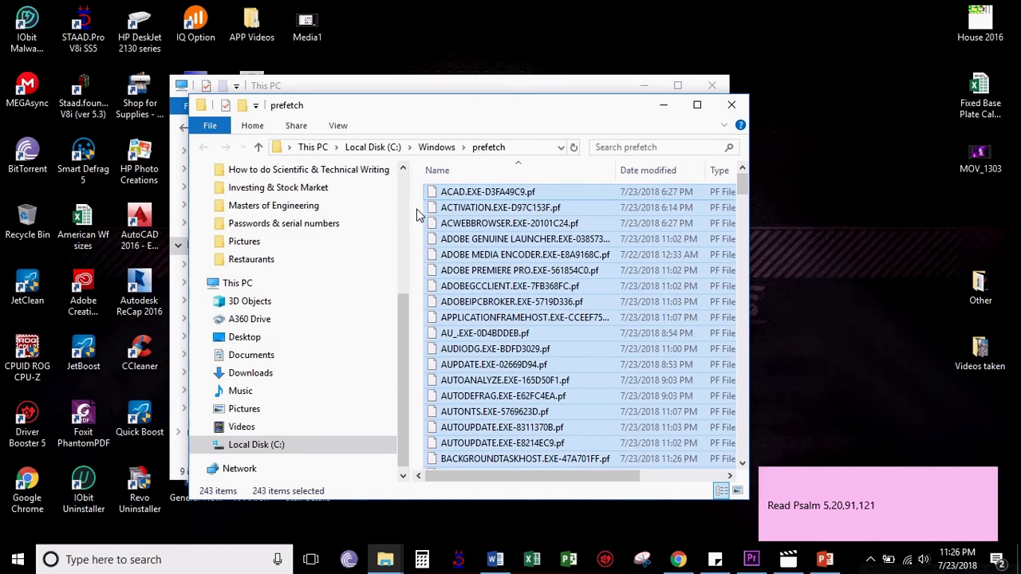
key("Delete")
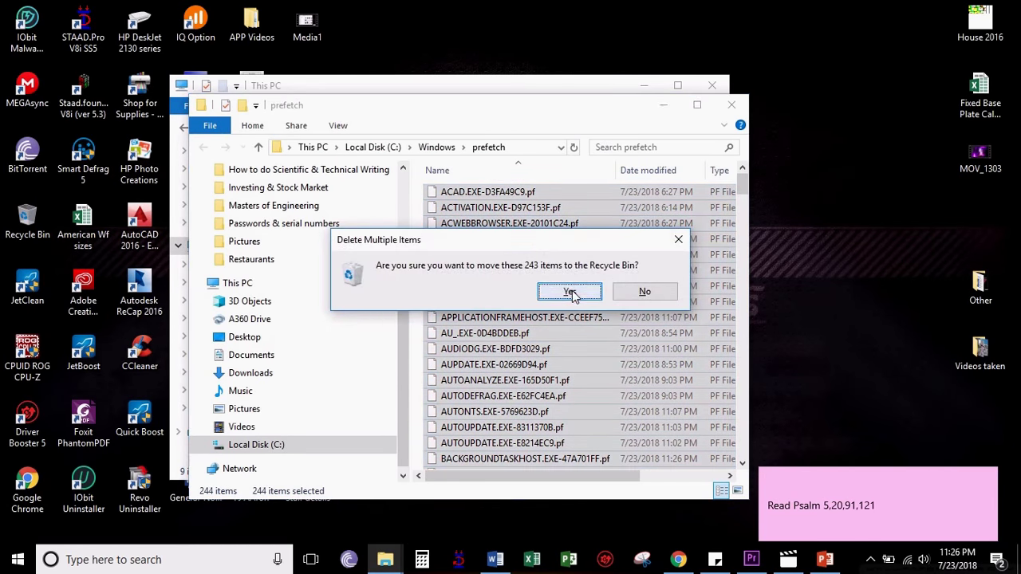
left_click(569, 292)
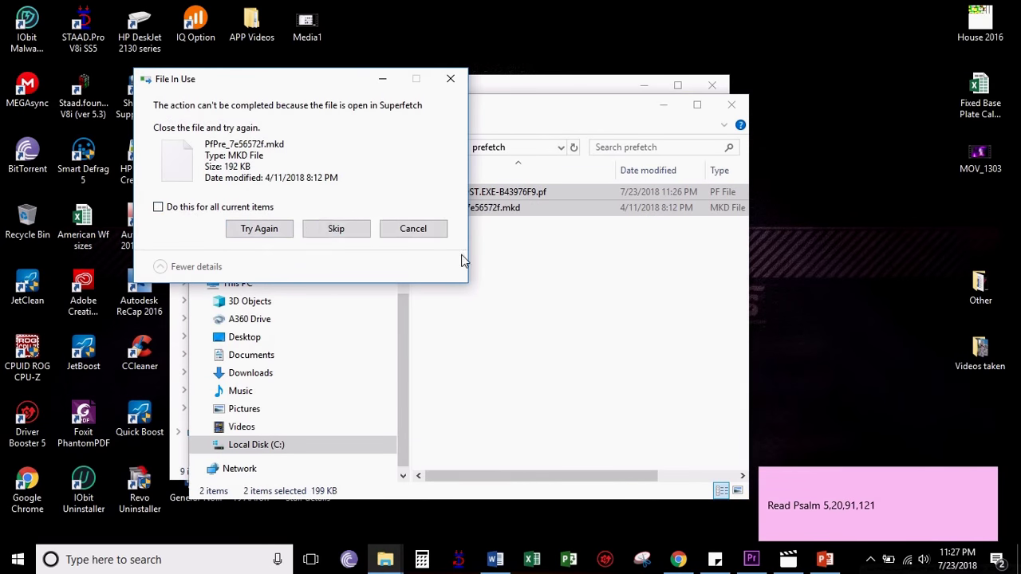
left_click(186, 209)
left_click(348, 231)
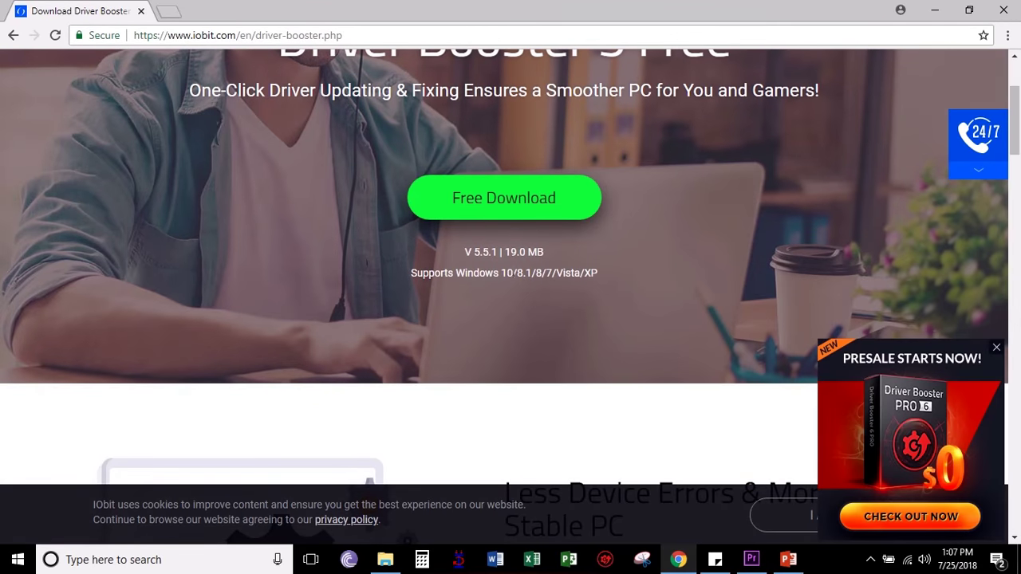
Start the Driver Booster 5 Free download from the IObit page.
scroll(510, 287, "up", 3)
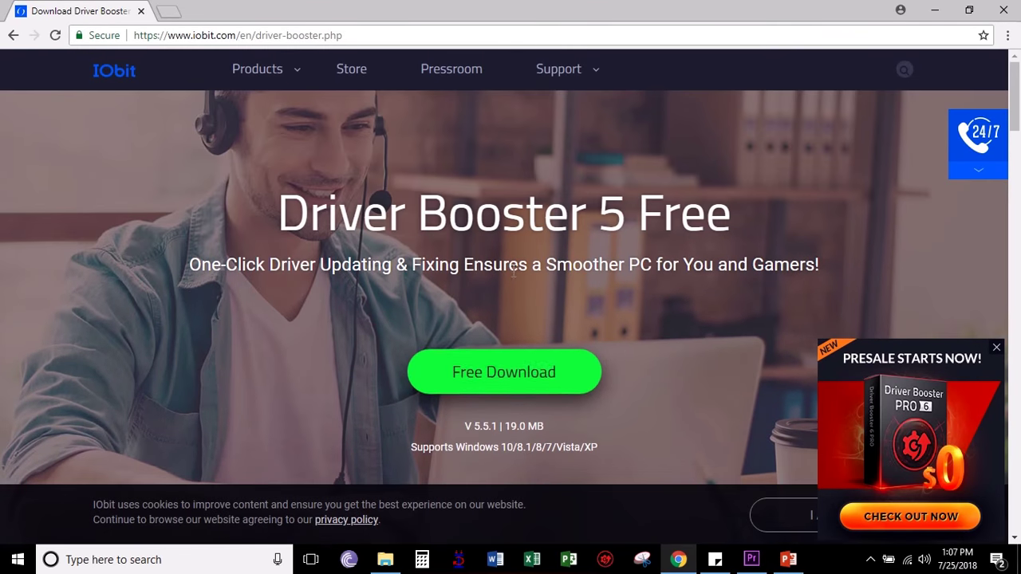
left_click(484, 371)
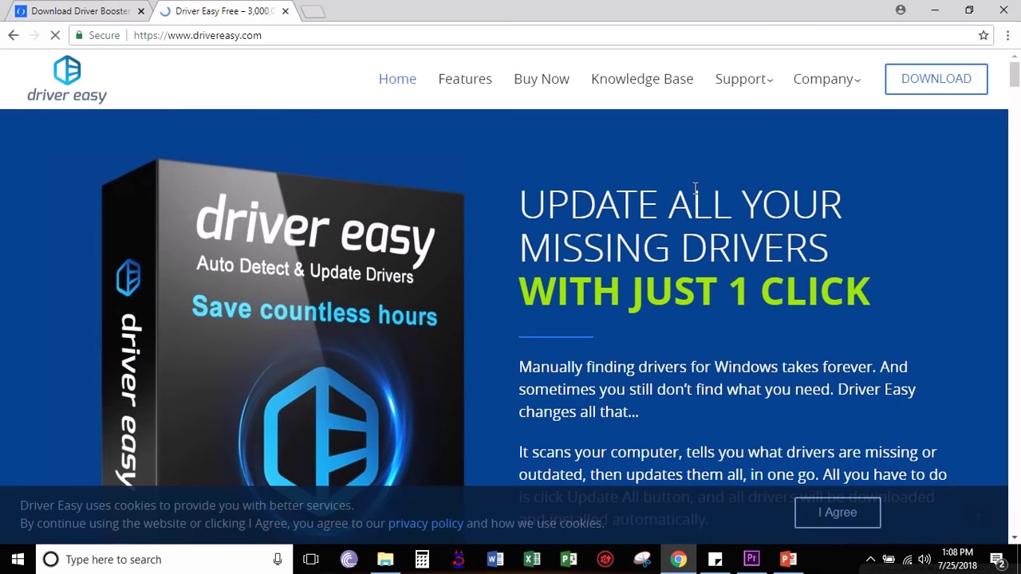
Download Driver Easy and fetch the Intel SATA AHCI Controller driver update with a manual restore point.
scroll(615, 260, "down", 2)
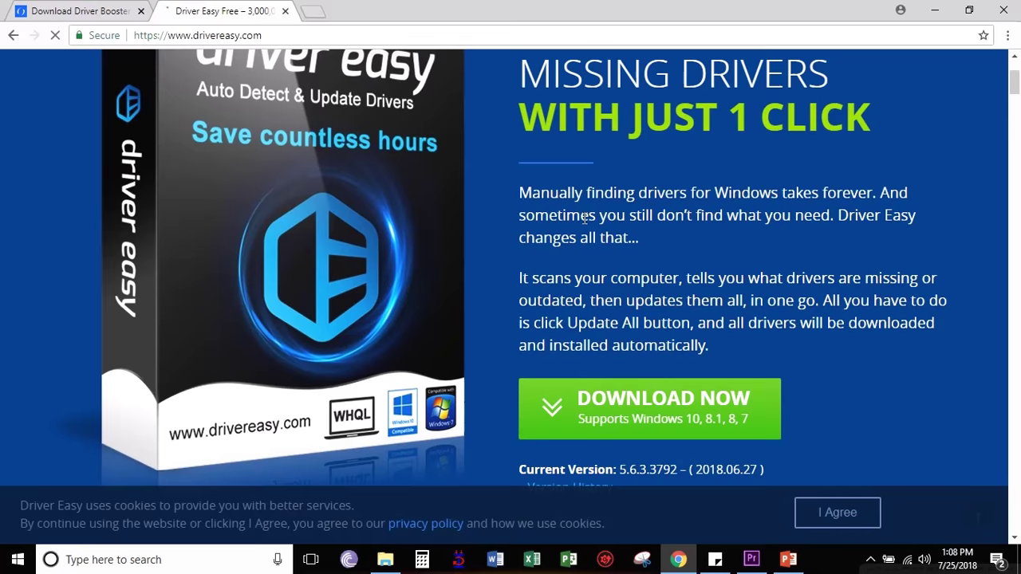
scroll(614, 260, "down", 3)
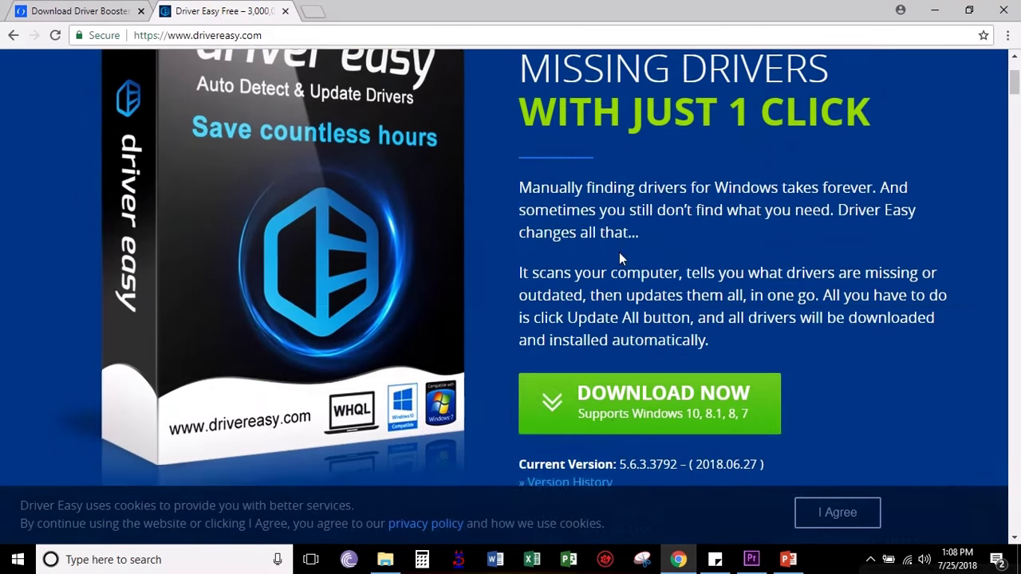
left_click(619, 247)
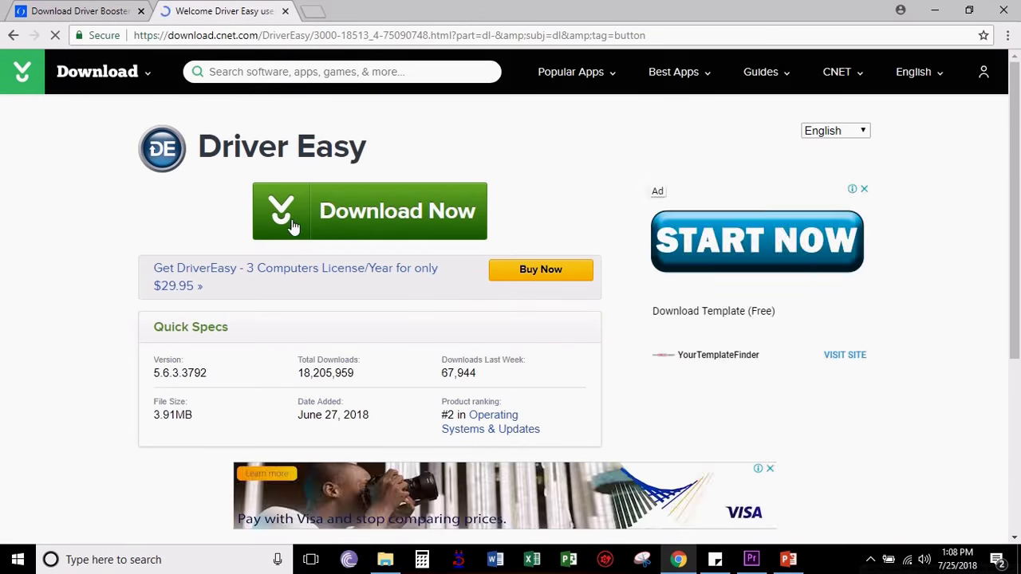
left_click(292, 227)
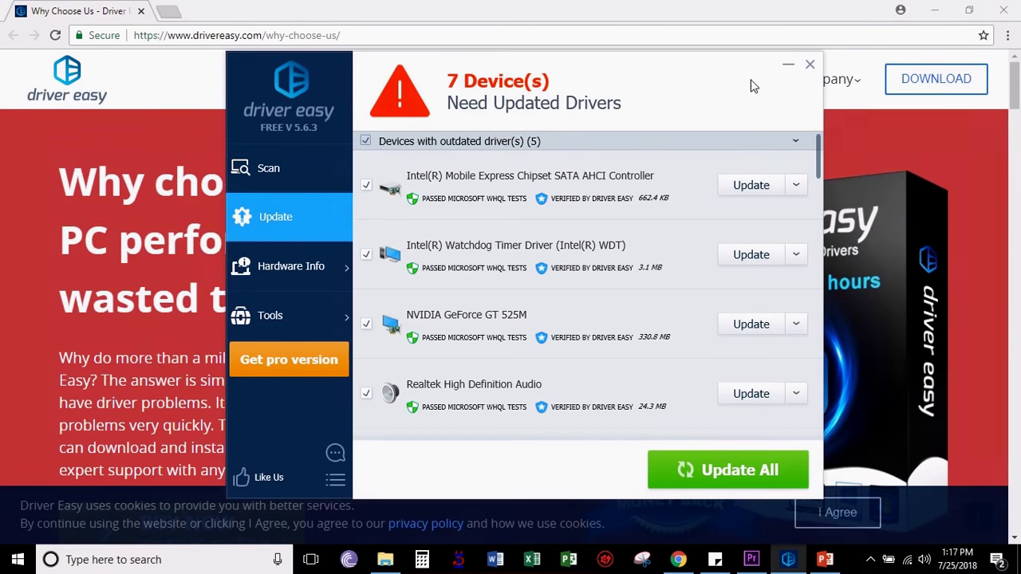
left_click(753, 185)
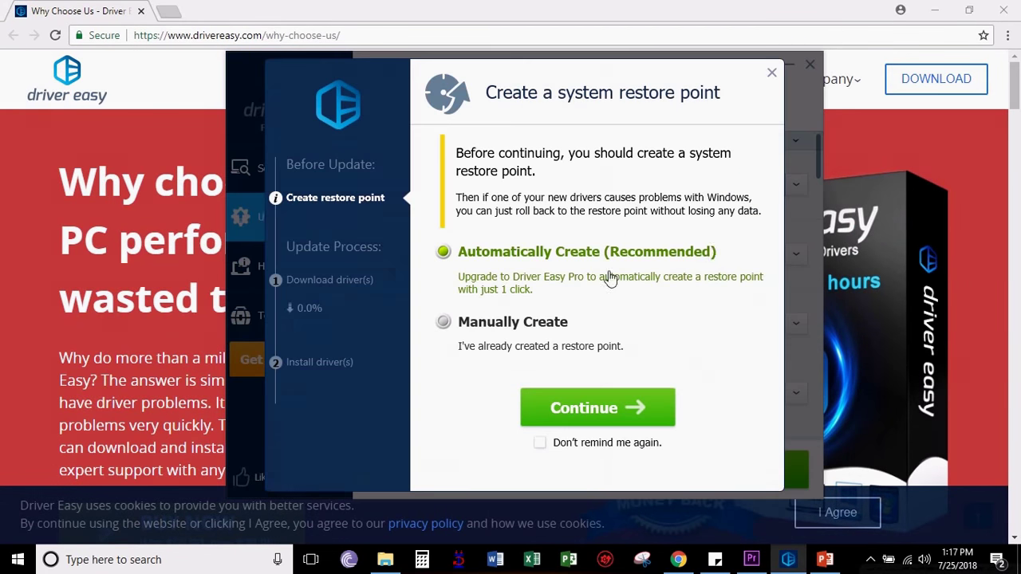
left_click(522, 335)
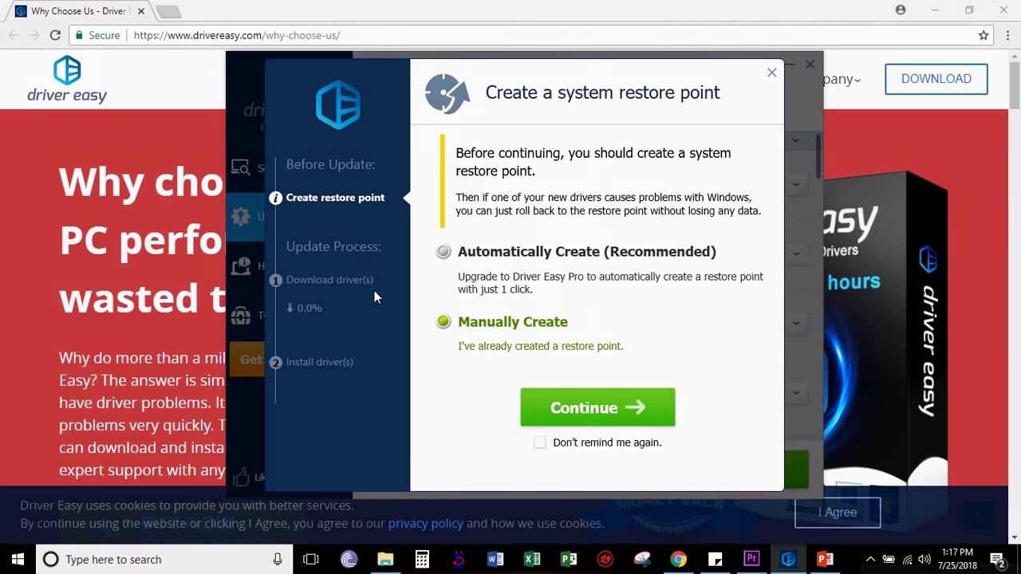
left_click(621, 418)
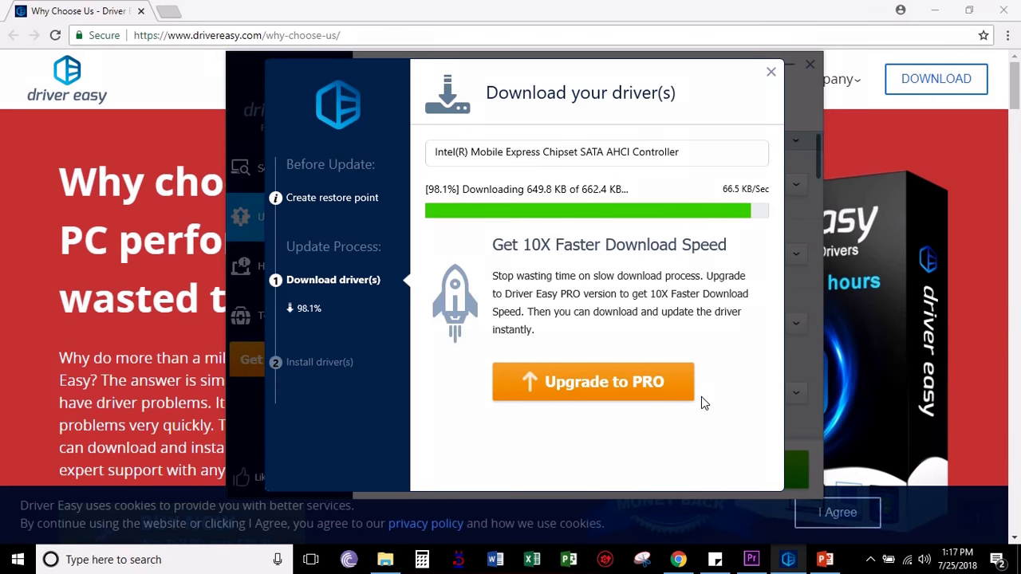
Manually install the driver from the iaahcic setup file and choose Restart Later.
left_click(506, 321)
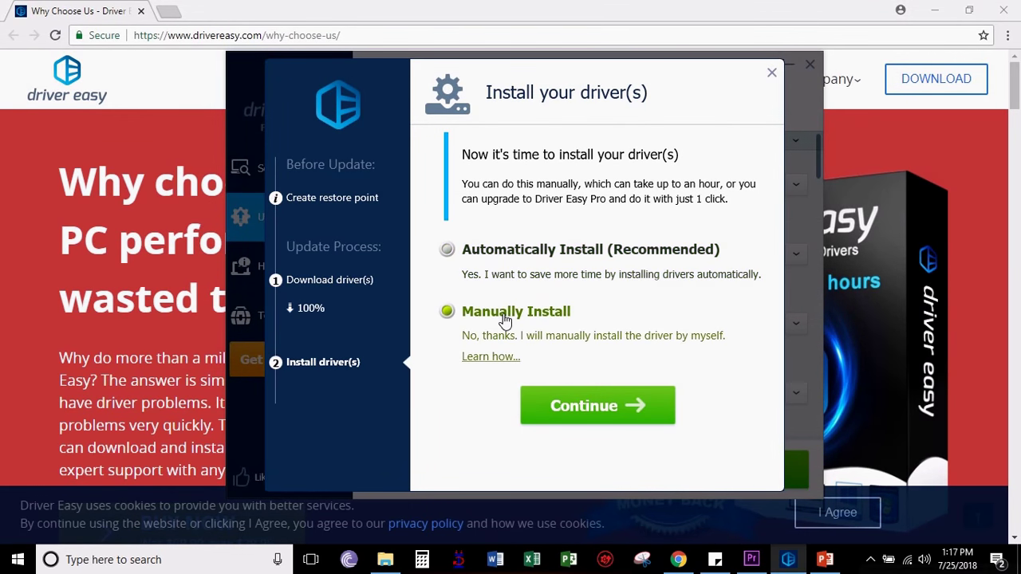
left_click(544, 408)
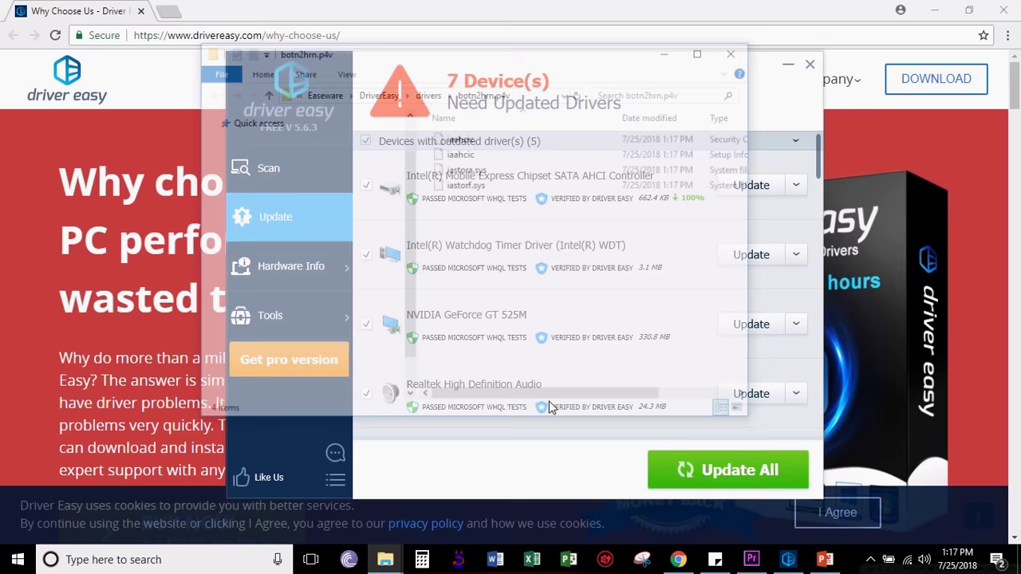
right_click(462, 159)
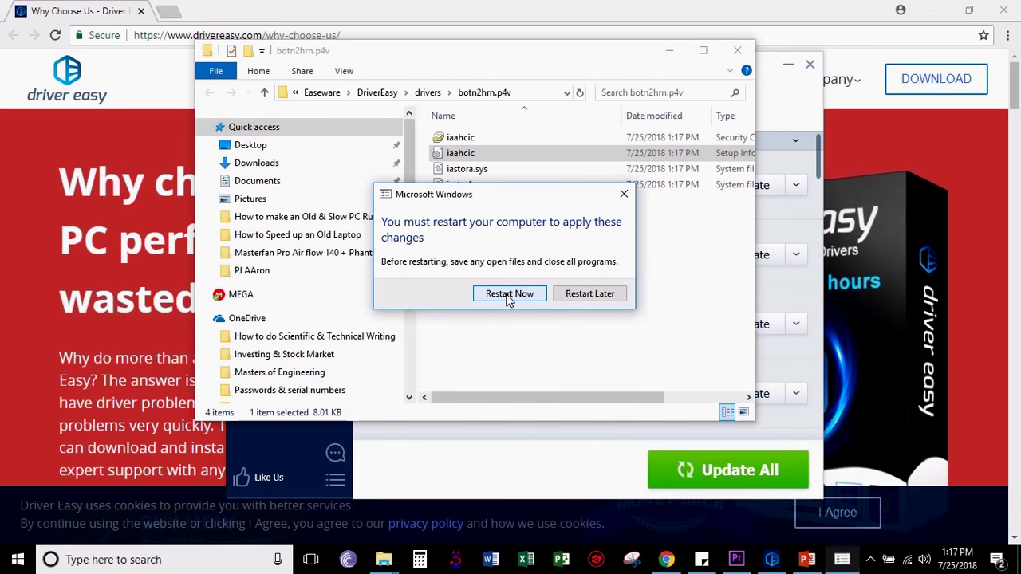
left_click(589, 293)
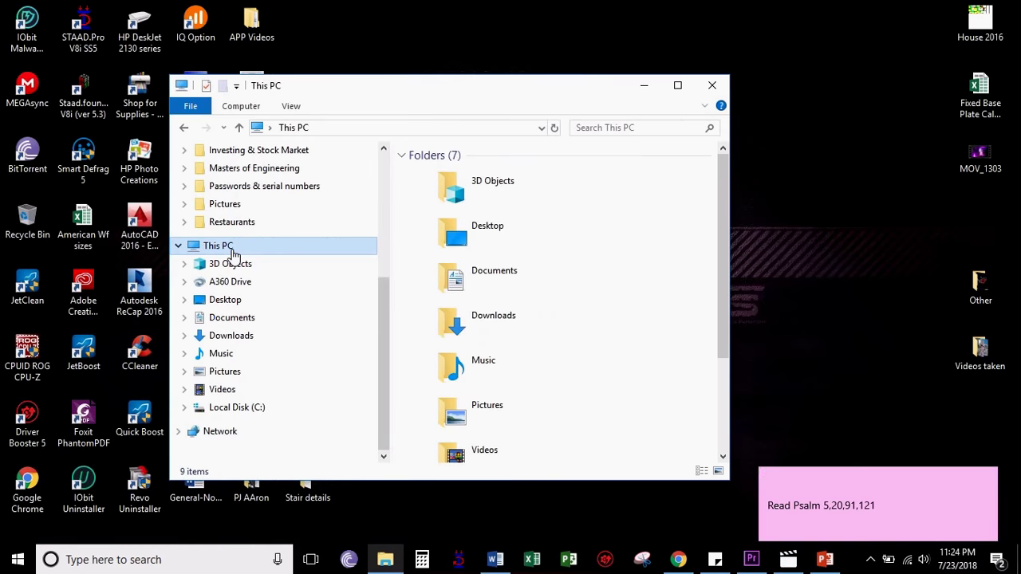
scroll(499, 250, "down", 3)
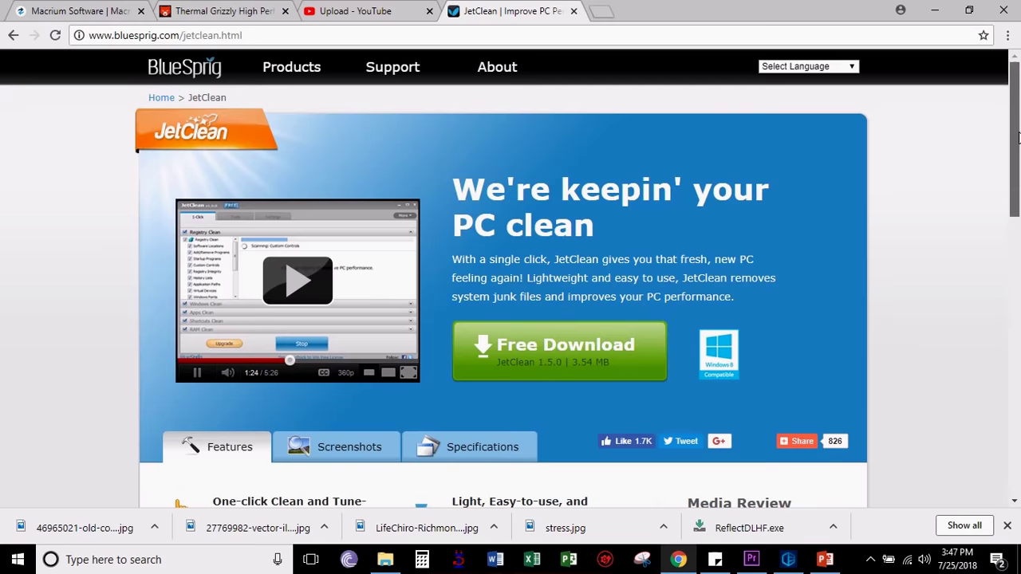
Download the JetClean installer via MajorGeeks' 'Download@Authors Site' and 'click here' links.
left_click(558, 363)
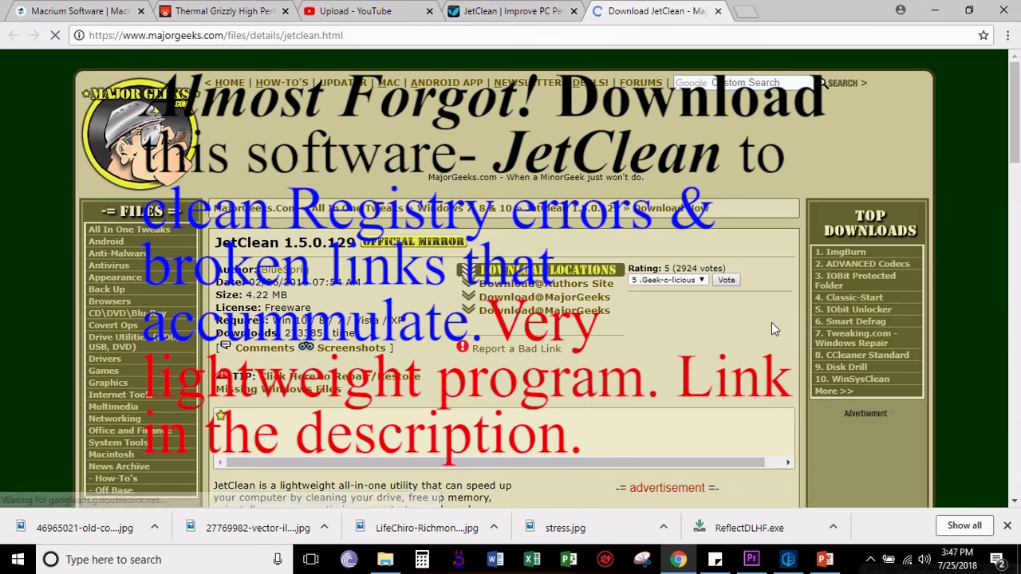
left_click(501, 279)
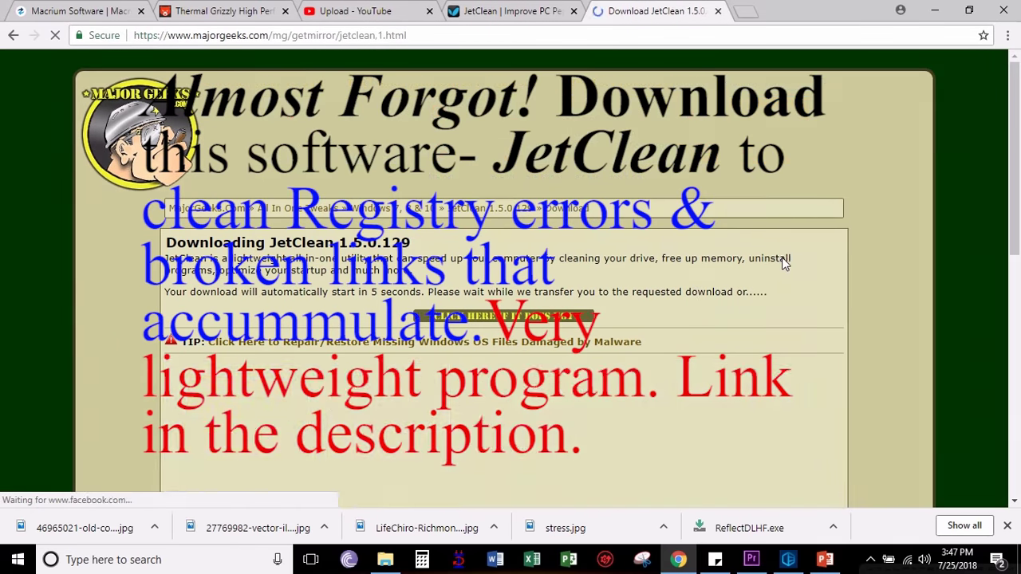
left_click(494, 319)
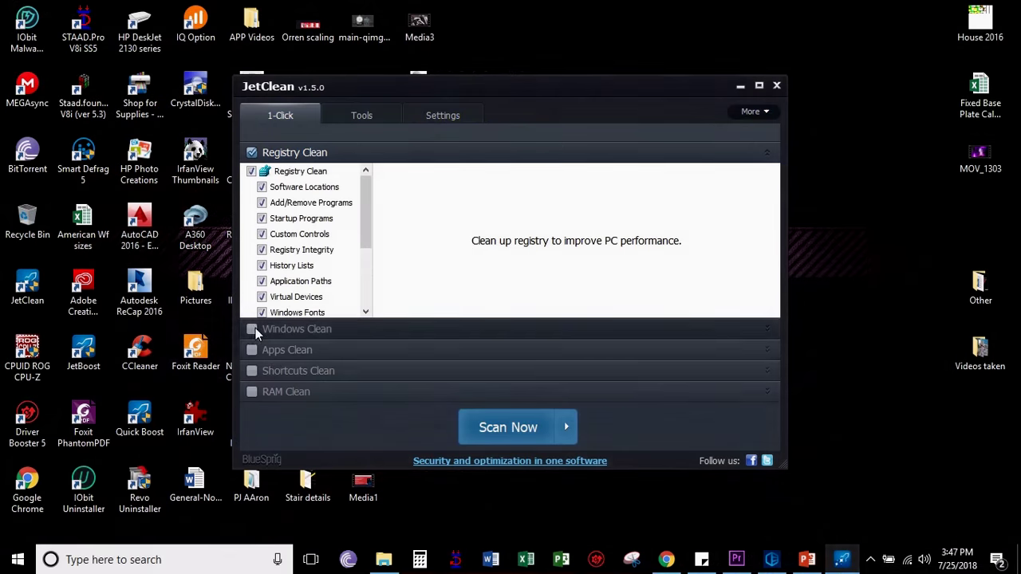
Tick Windows Clean, Shortcuts Clean and RAM Clean on JetClean's 1-Click tab and run the scan.
left_click(252, 332)
left_click(252, 371)
left_click(250, 391)
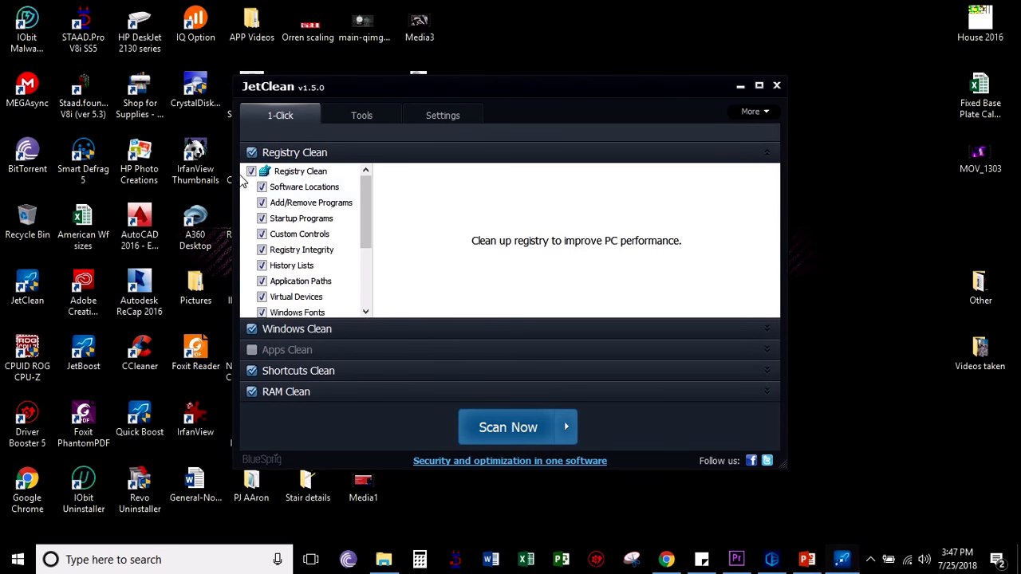
left_click(495, 426)
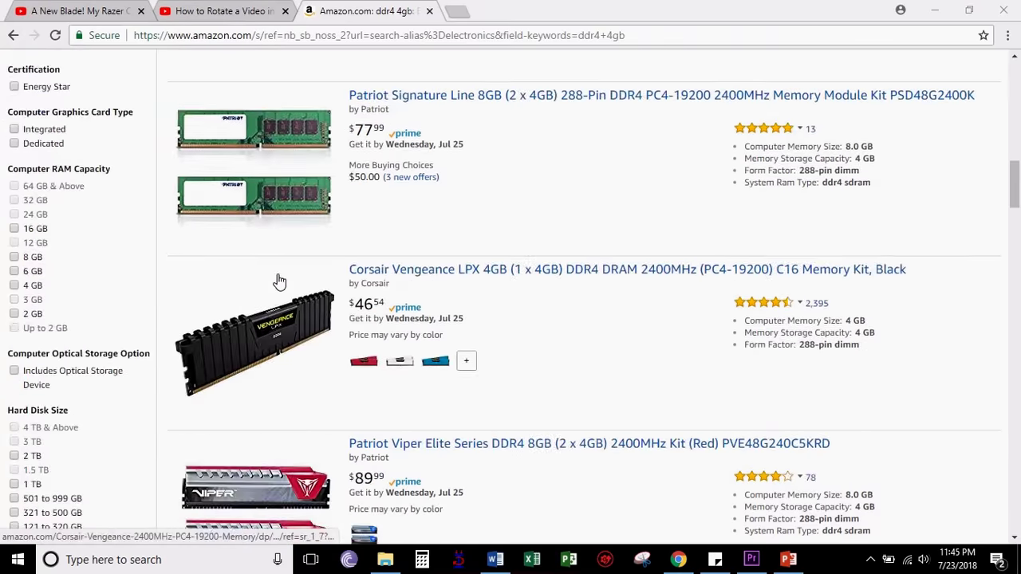
Open the Patriot Signature Line DDR4 4GB listing from the ddr4 4gb results.
scroll(291, 270, "up", 5)
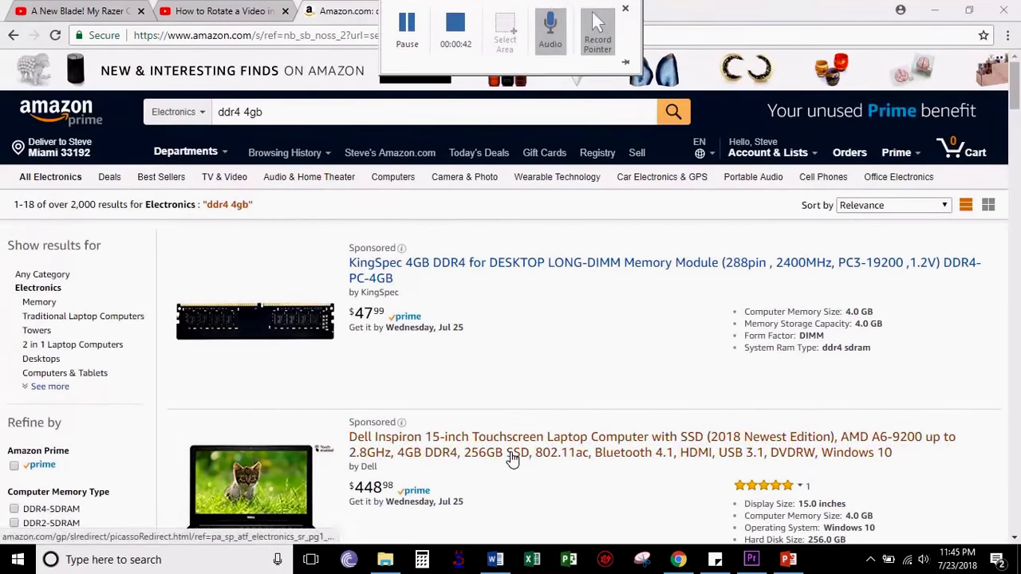
scroll(502, 438, "down", 4)
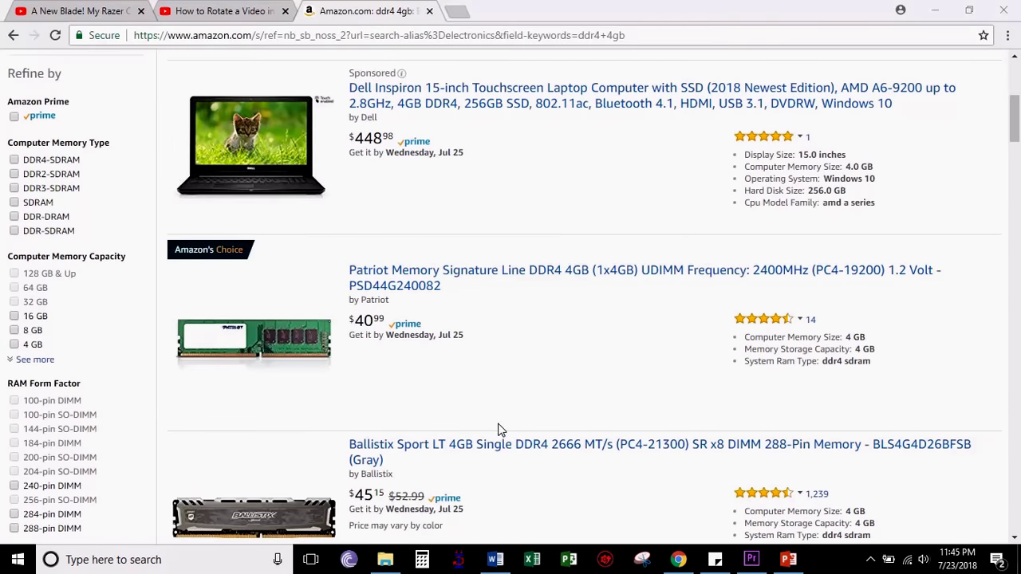
left_click(514, 271)
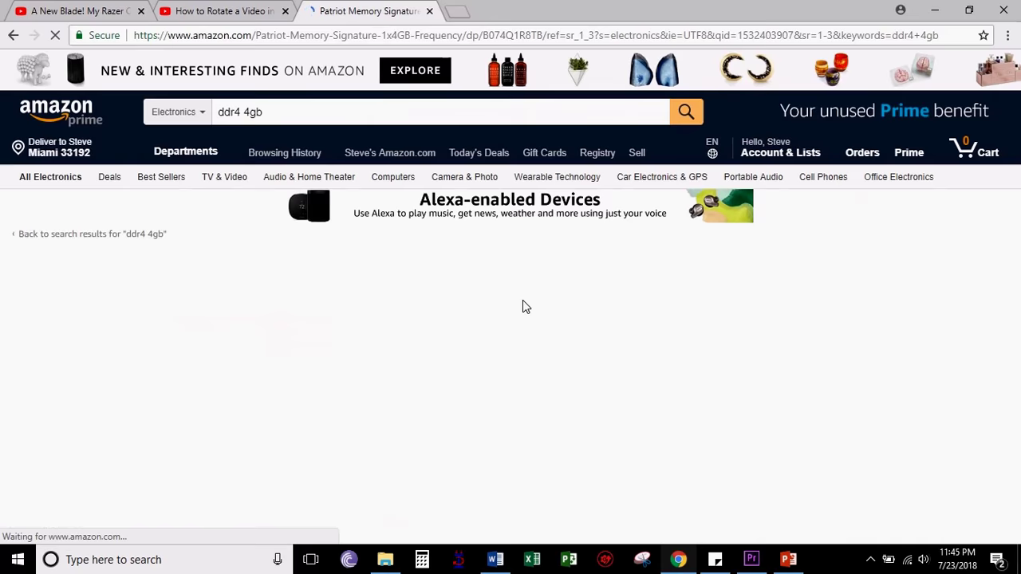
scroll(523, 300, "down", 2)
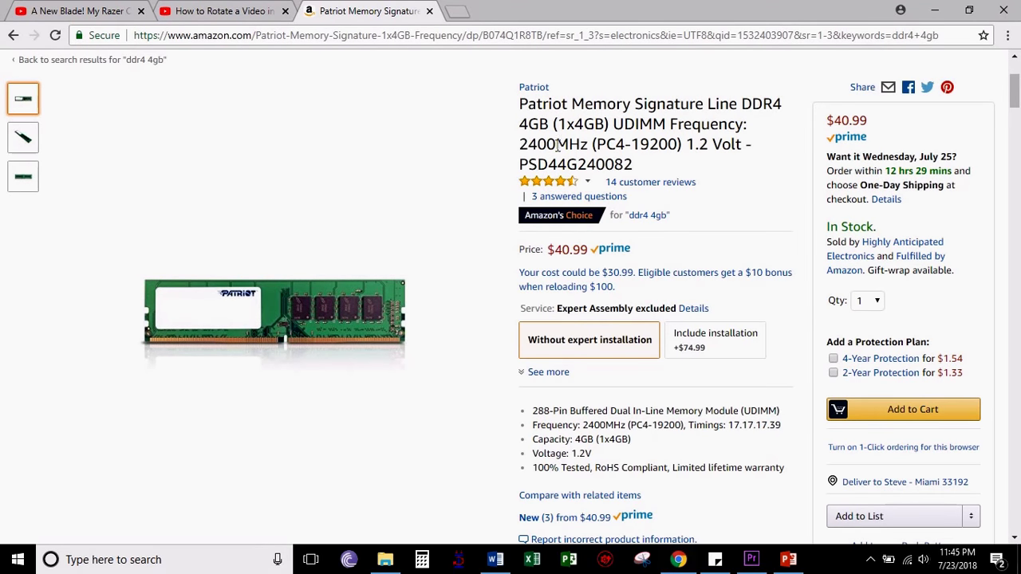
Highlight the 2400MHz speed in the title and the 17.17.17.39 memory timings.
left_click_drag(521, 144, 590, 144)
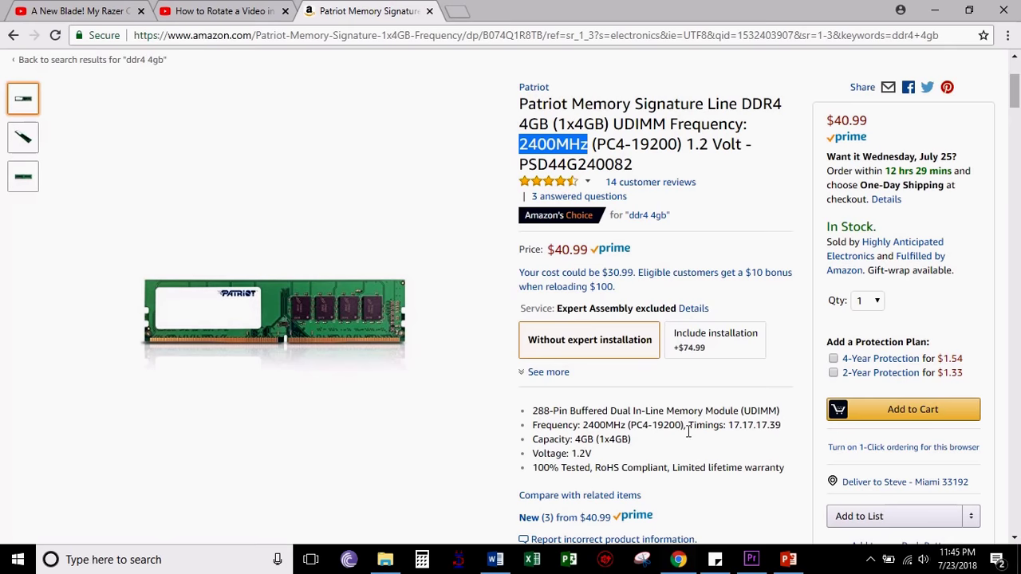
left_click_drag(689, 425, 785, 432)
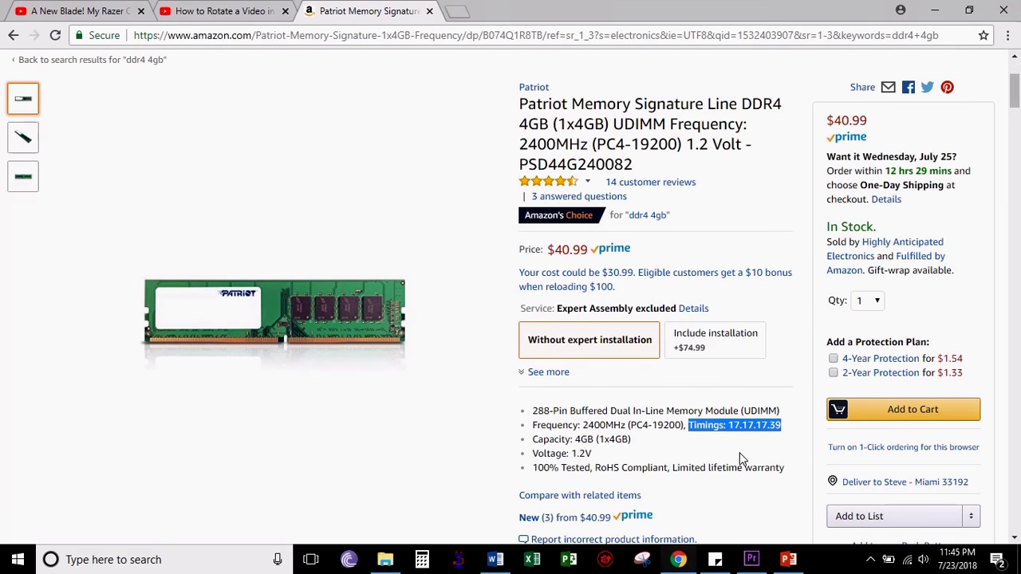
left_click(736, 459)
scroll(570, 338, "up", 3)
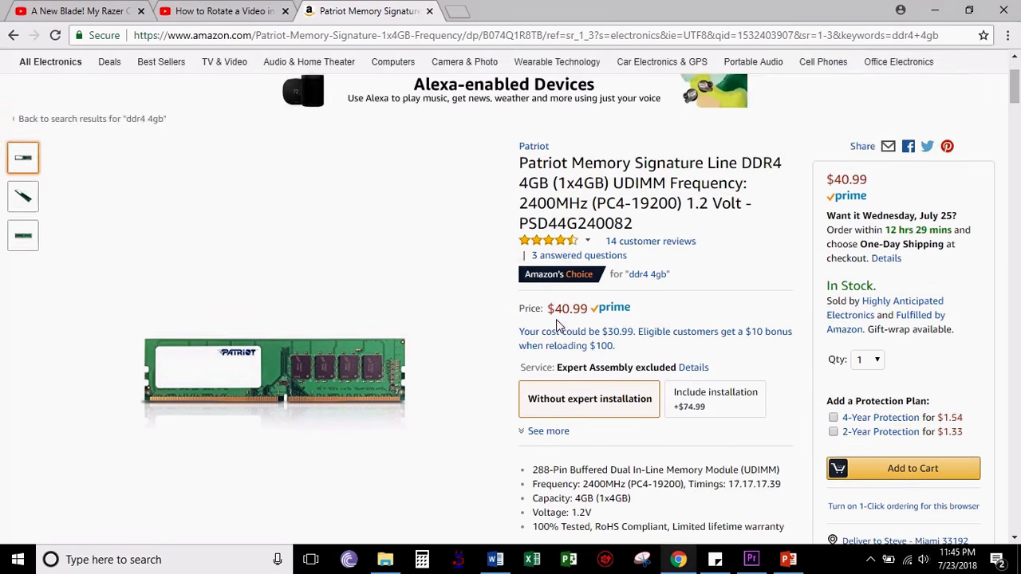
Replace the Amazon search term with 'ddr2 4gb' and run the search.
left_click_drag(322, 109, 224, 110)
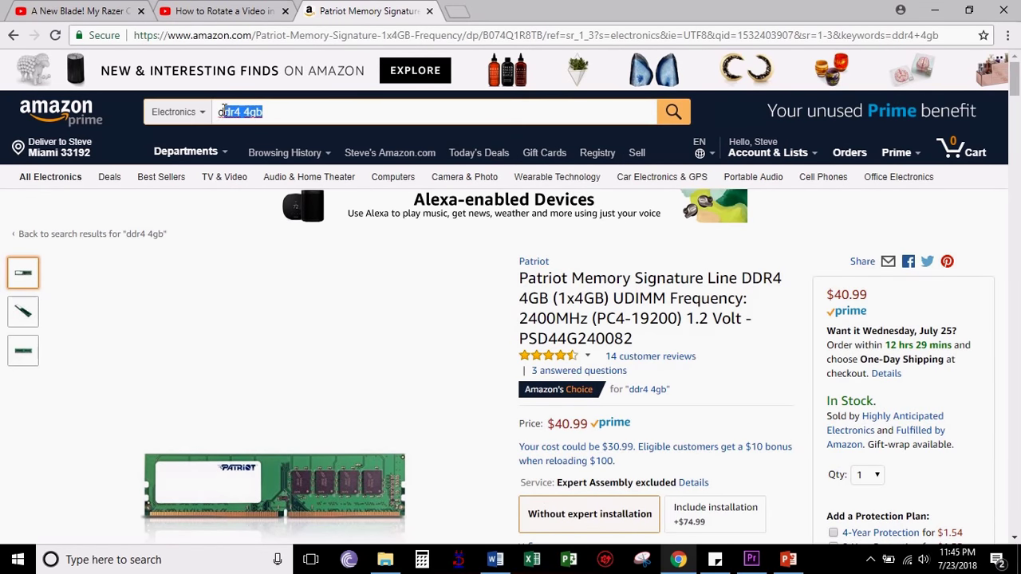
type("ed")
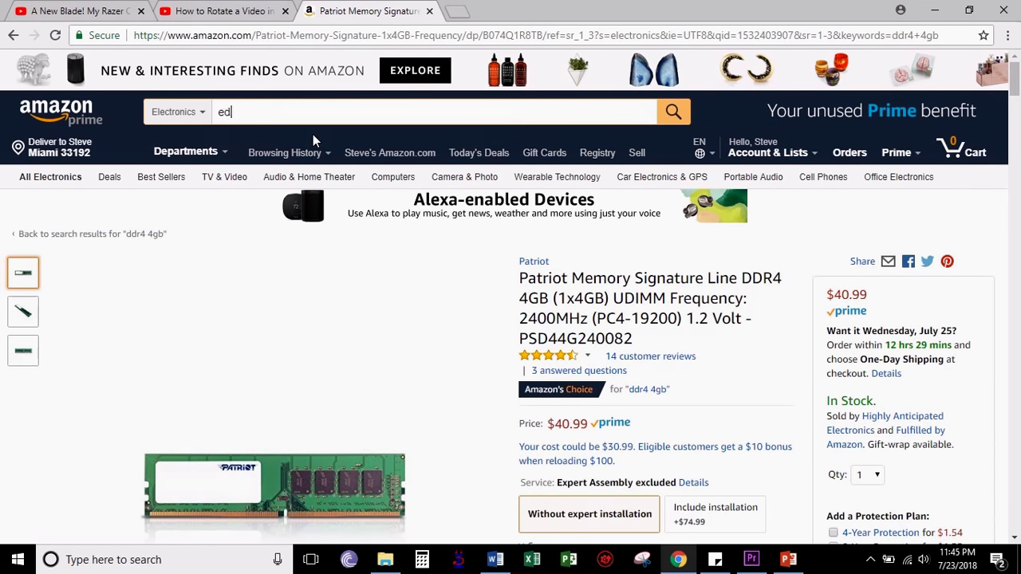
key("BackSpace")
type("ddr")
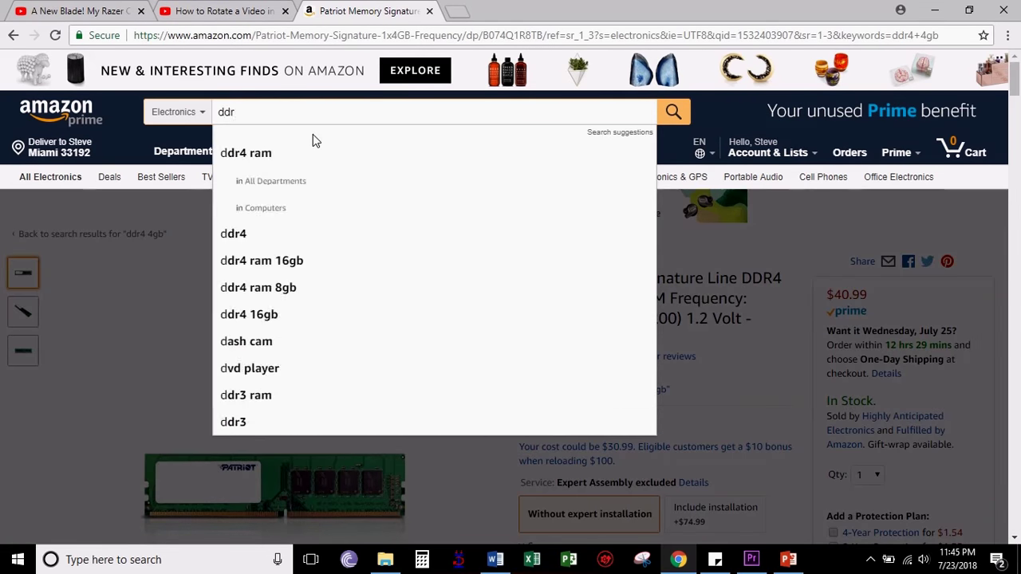
type("2 2gb")
key("BackSpace")
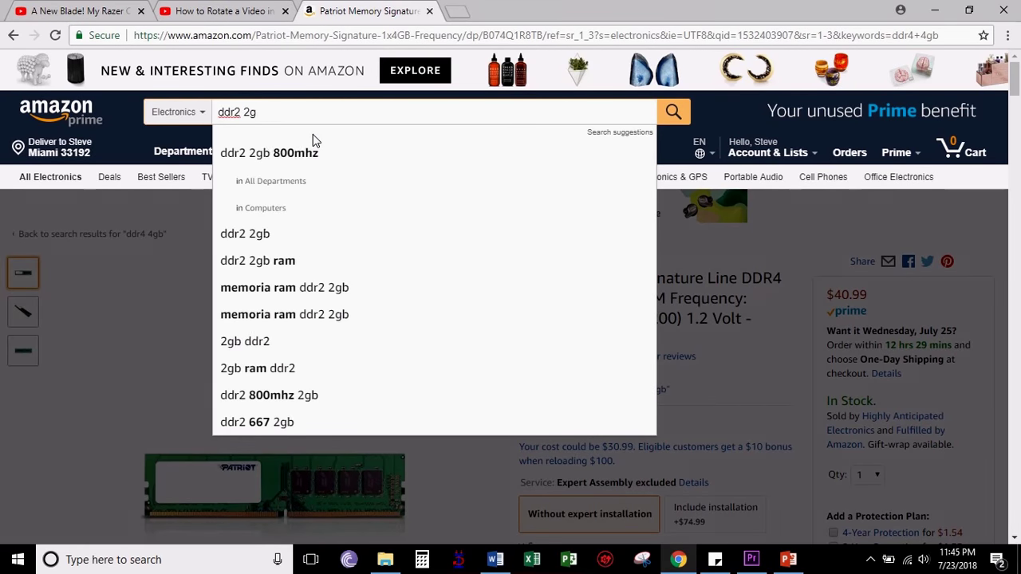
key("BackSpace")
key("BackSpace")
type("4gb")
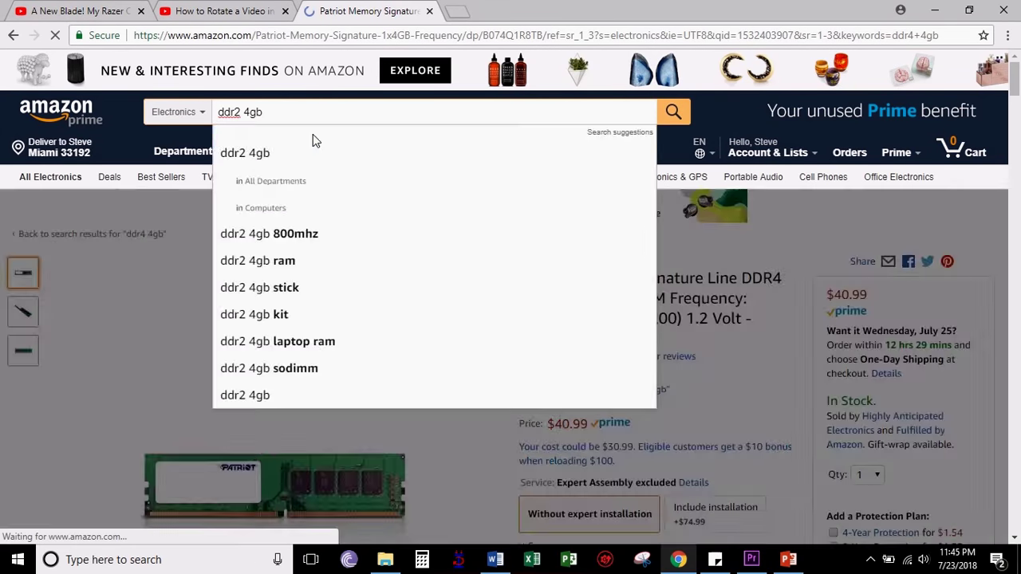
key("Return")
Open the A-Tech 4GB (2GBx2) DDR2 PC2-6400 desktop kit product page.
scroll(431, 280, "down", 2)
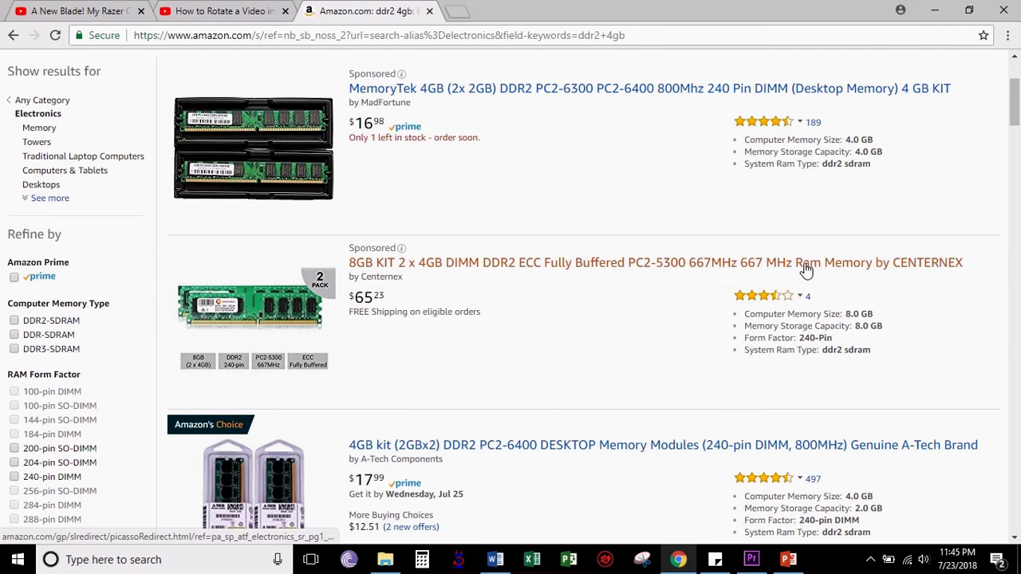
scroll(804, 270, "down", 2)
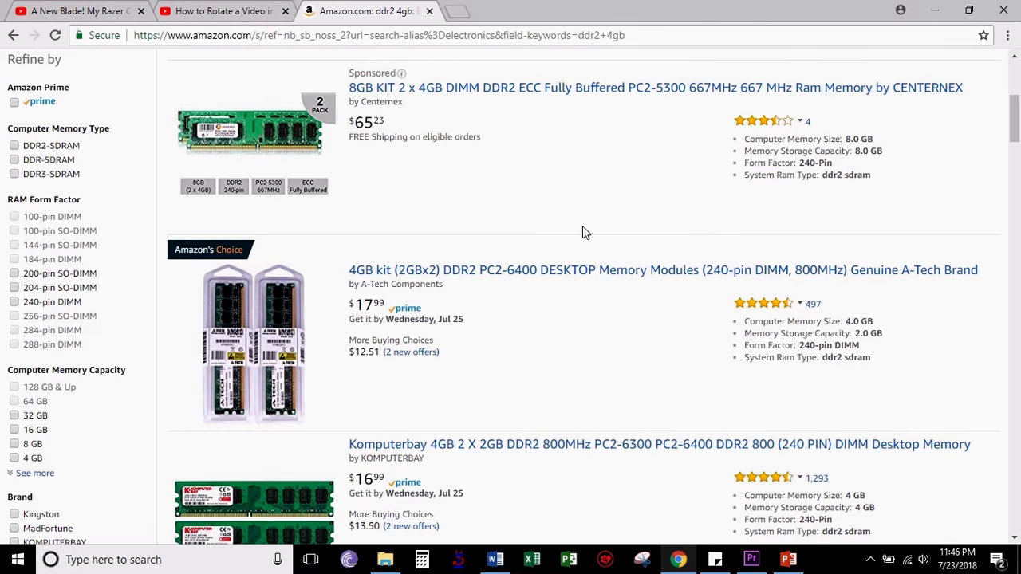
left_click(597, 270)
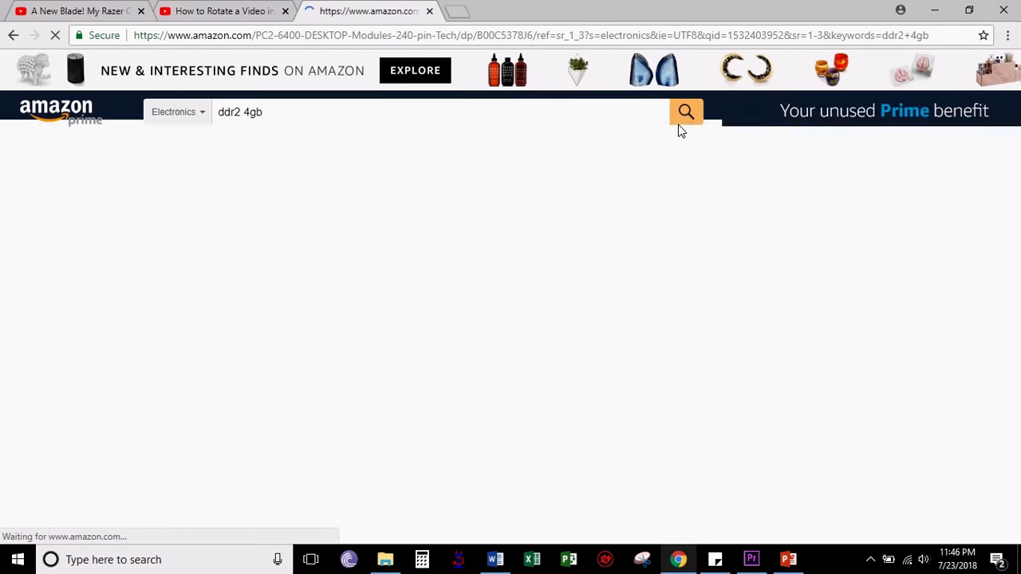
scroll(348, 273, "down", 3)
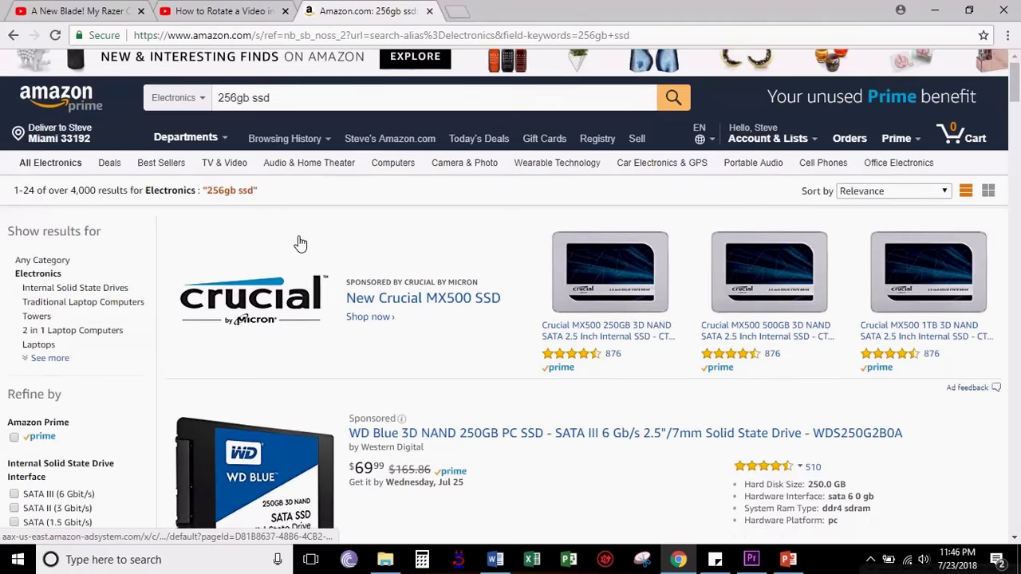
Browse the 256GB SSD results past ADATA, Crucial, Samsung and WD to Inland Professional and addlink.
scroll(300, 243, "down", 4)
scroll(299, 243, "up", 2)
scroll(300, 244, "down", 2)
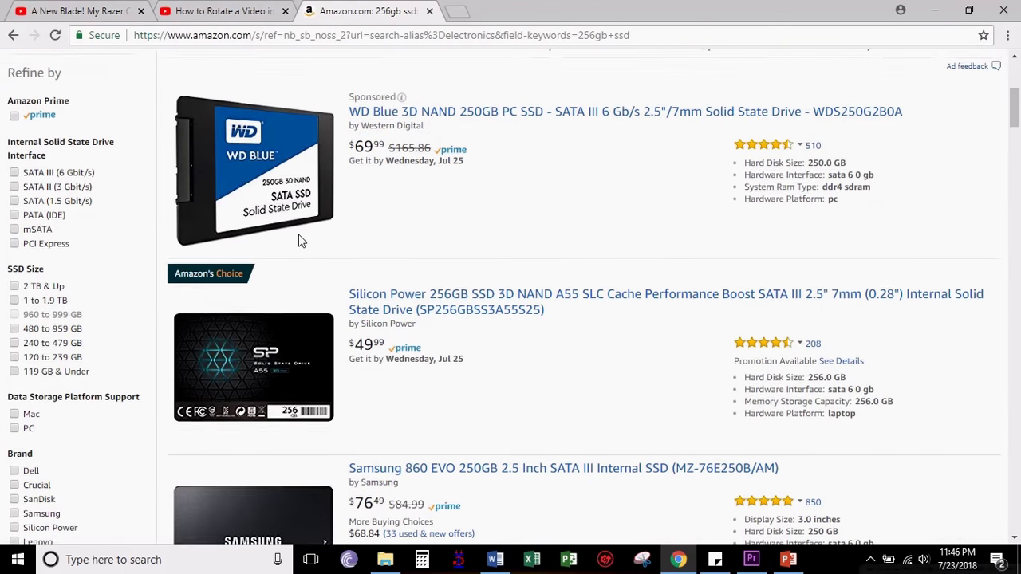
scroll(299, 241, "down", 1)
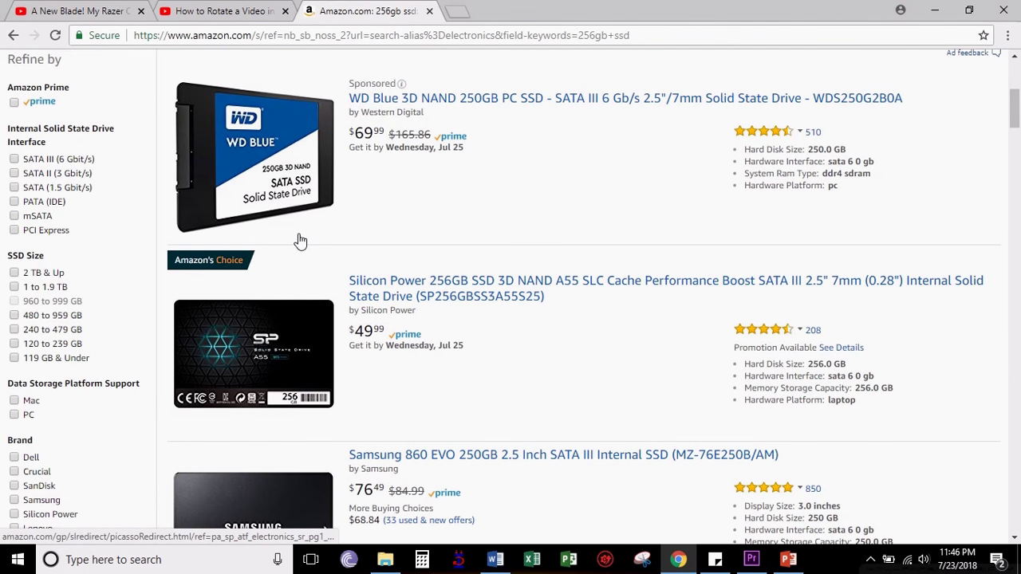
scroll(300, 241, "down", 2)
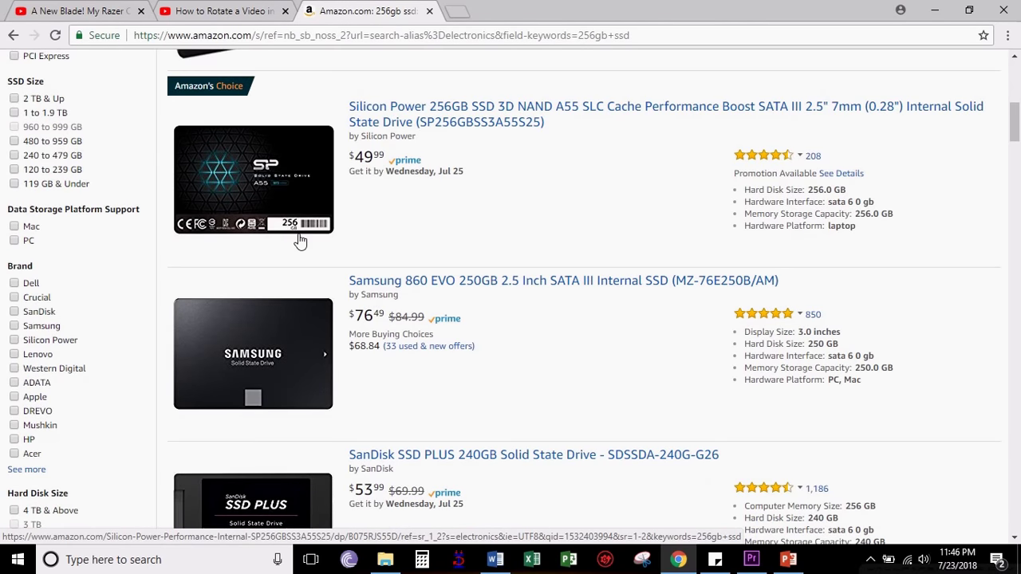
scroll(300, 242, "down", 2)
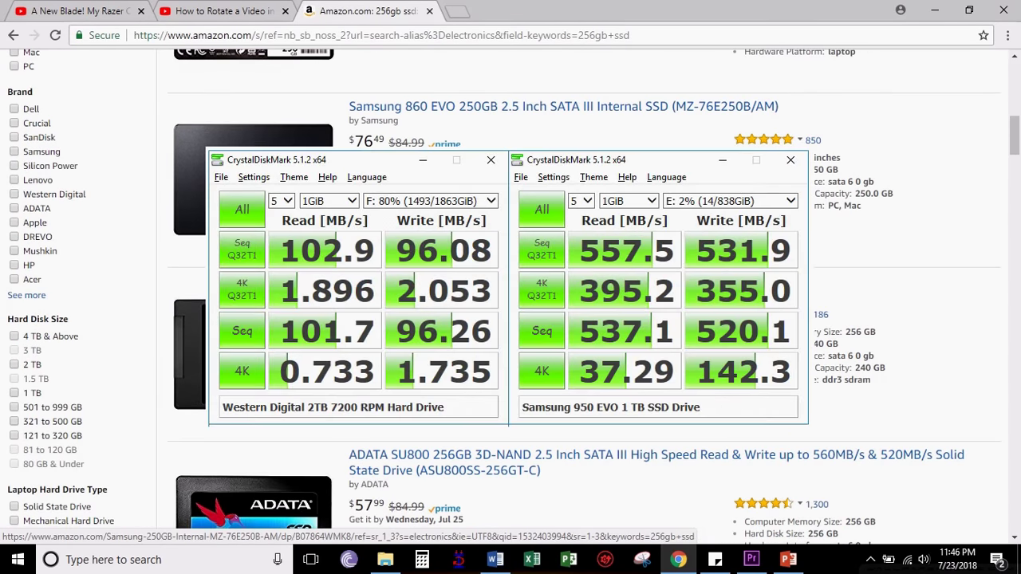
scroll(299, 242, "down", 2)
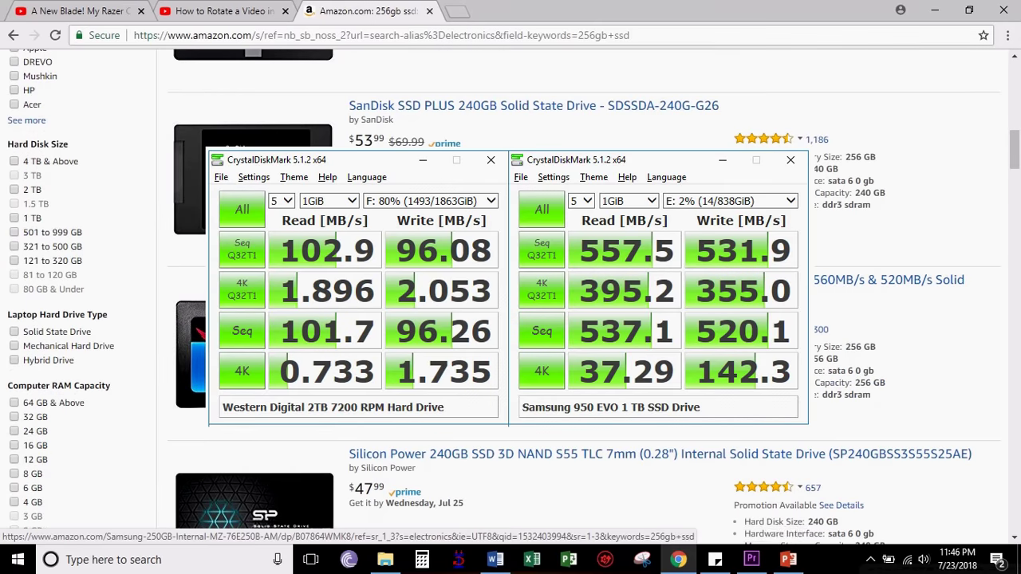
scroll(300, 242, "down", 2)
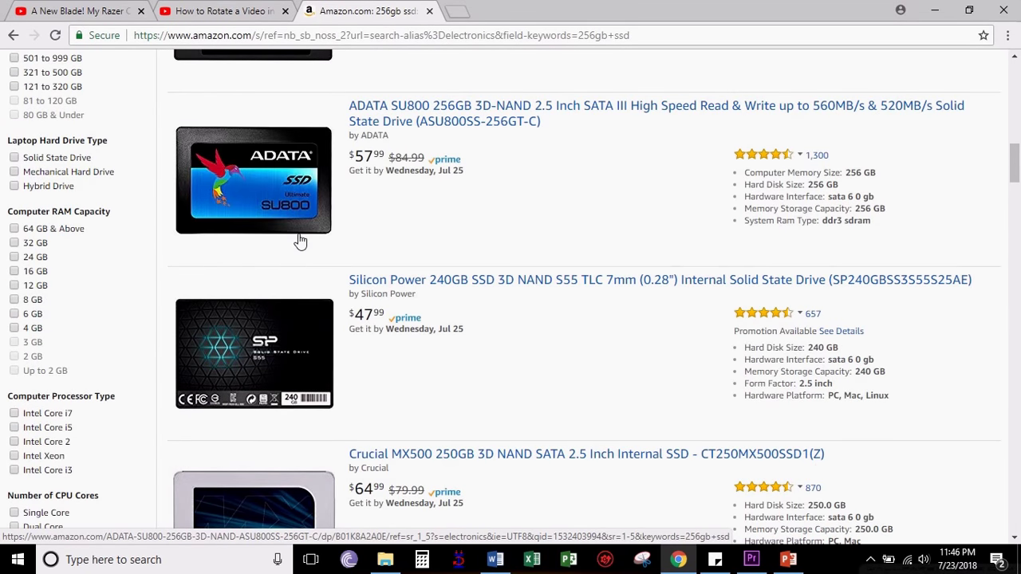
scroll(299, 241, "down", 2)
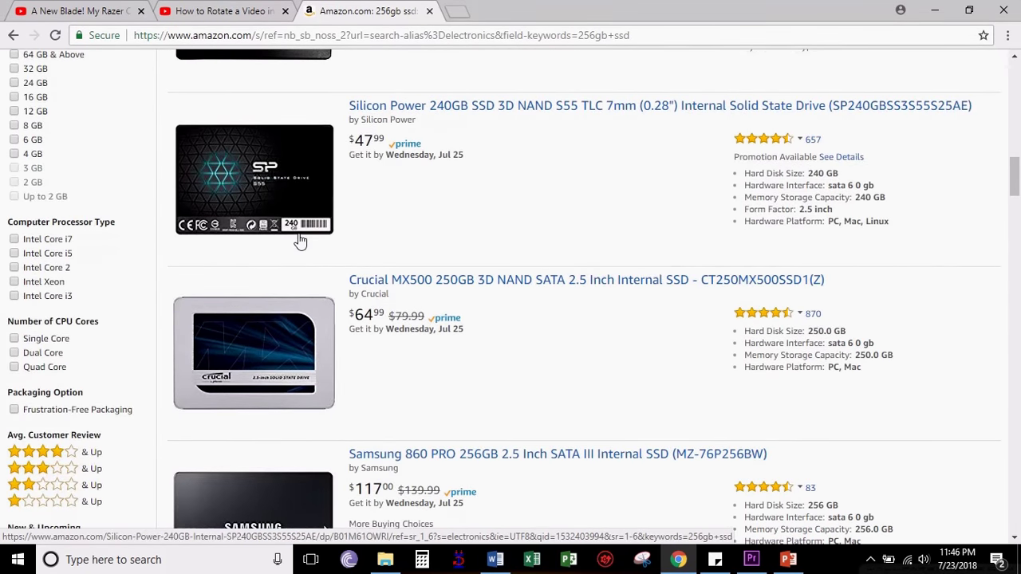
scroll(299, 241, "down", 2)
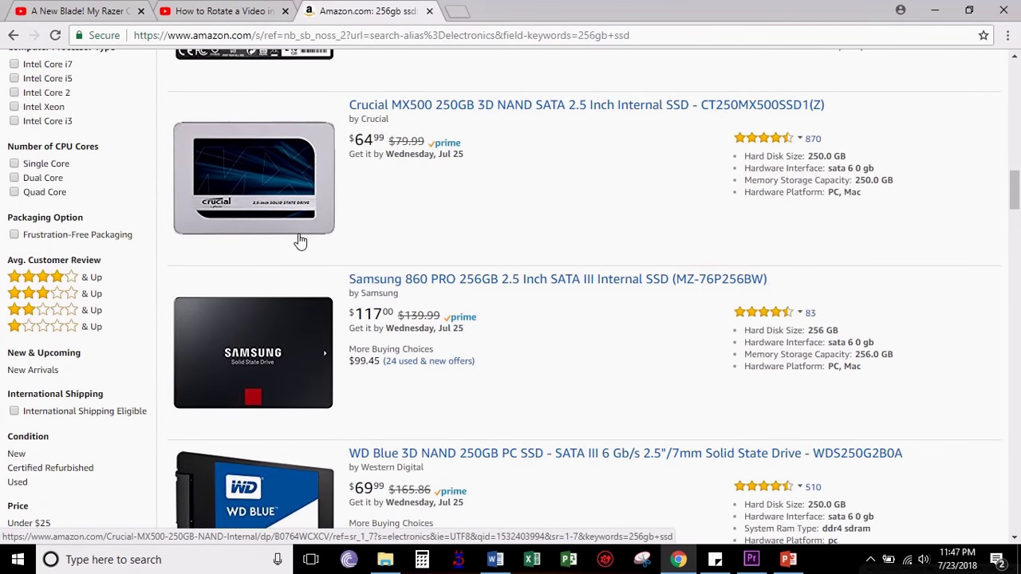
scroll(300, 241, "down", 2)
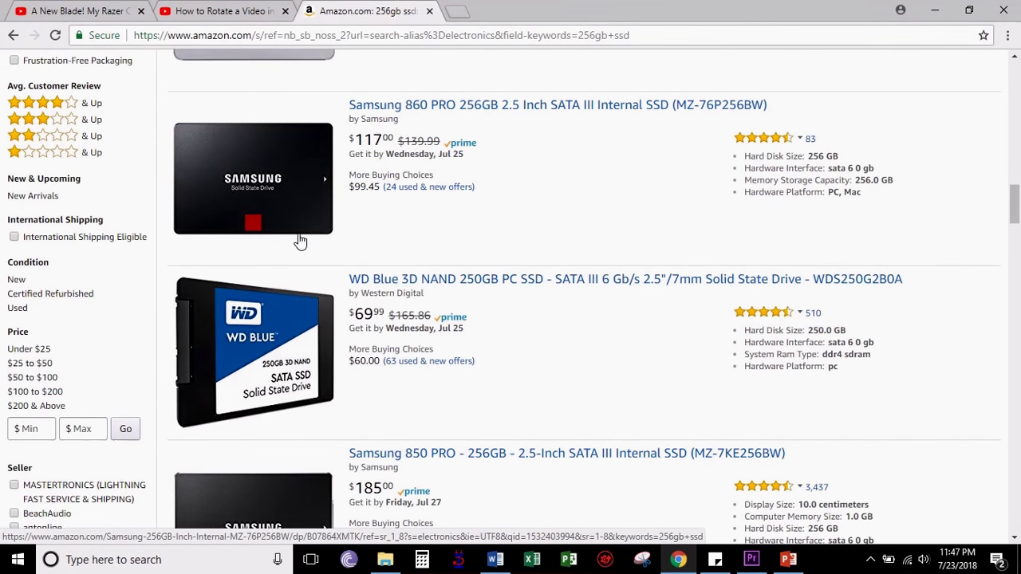
scroll(300, 241, "down", 2)
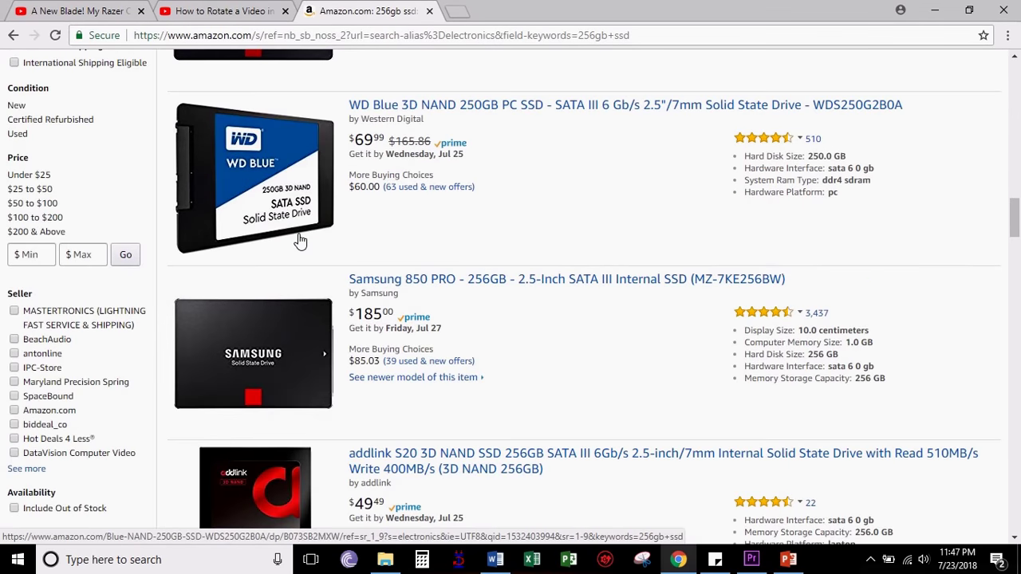
scroll(300, 241, "down", 2)
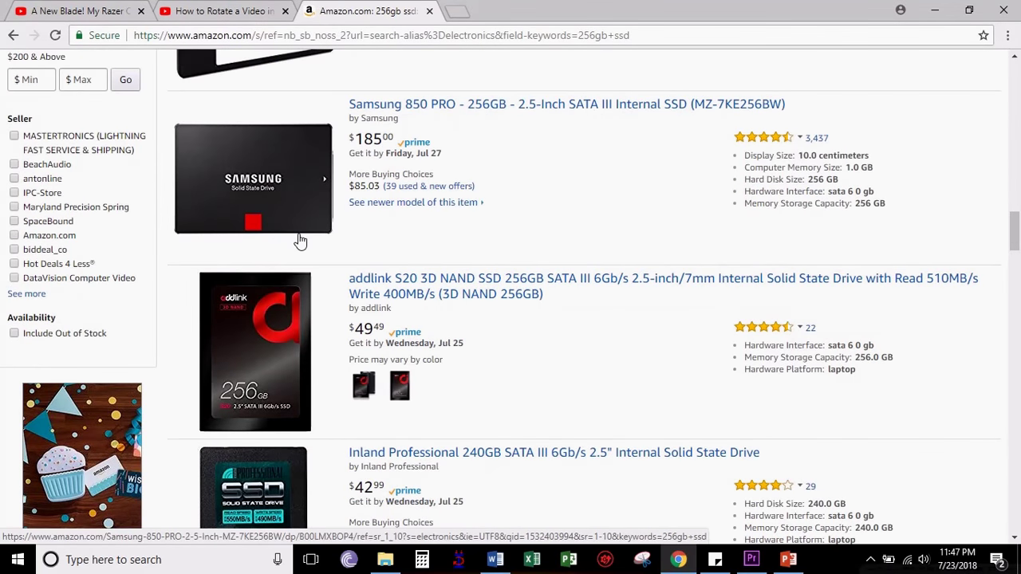
scroll(300, 241, "down", 2)
scroll(300, 241, "down", 2)
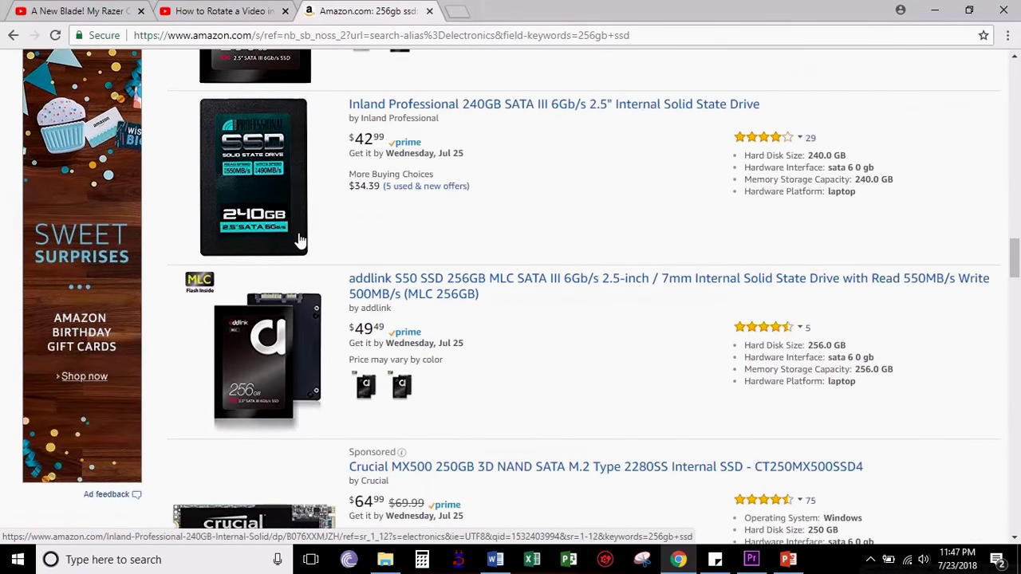
scroll(383, 289, "down", 2)
scroll(383, 289, "down", 2)
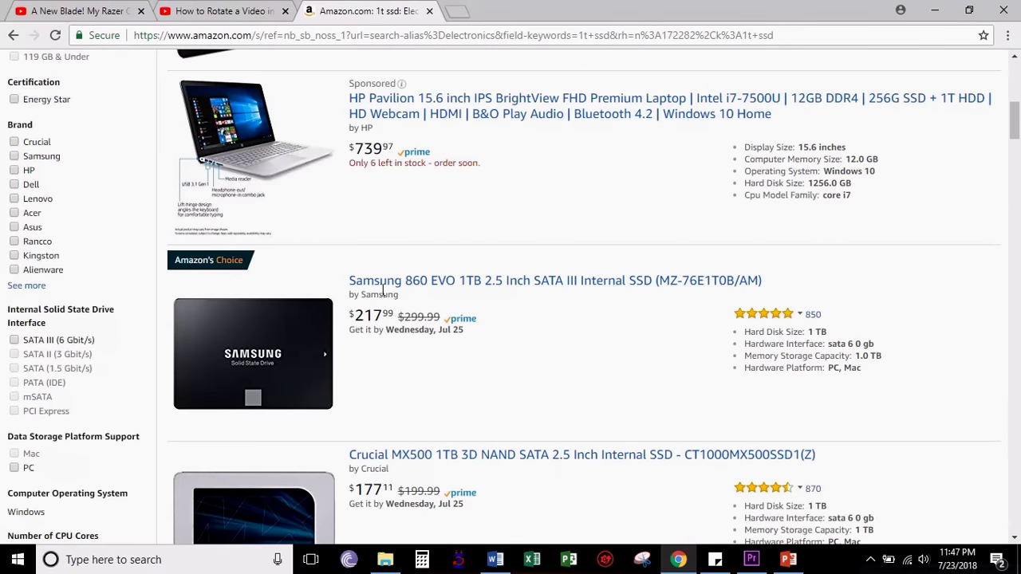
scroll(383, 289, "down", 2)
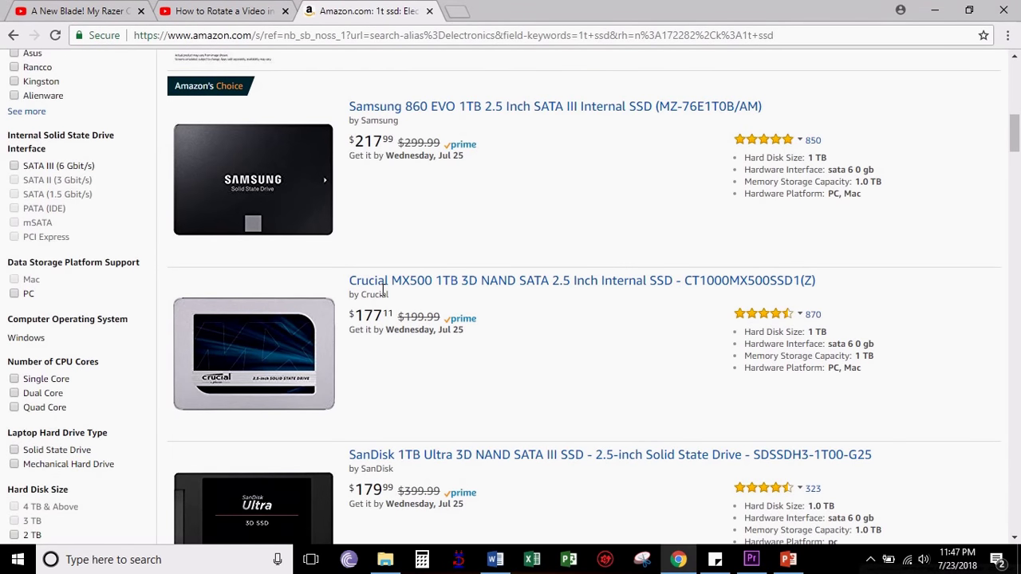
scroll(383, 289, "down", 2)
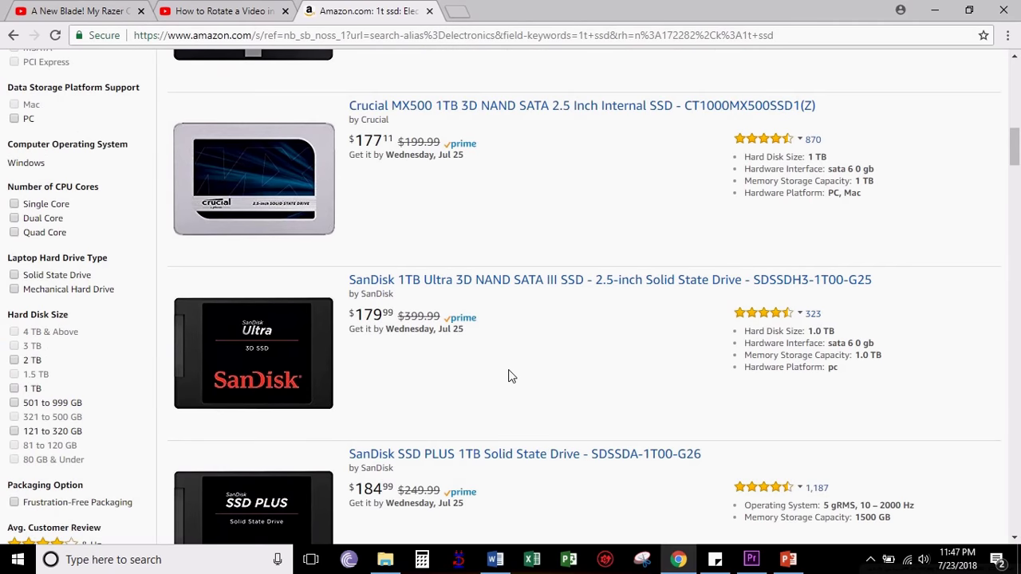
scroll(511, 377, "down", 2)
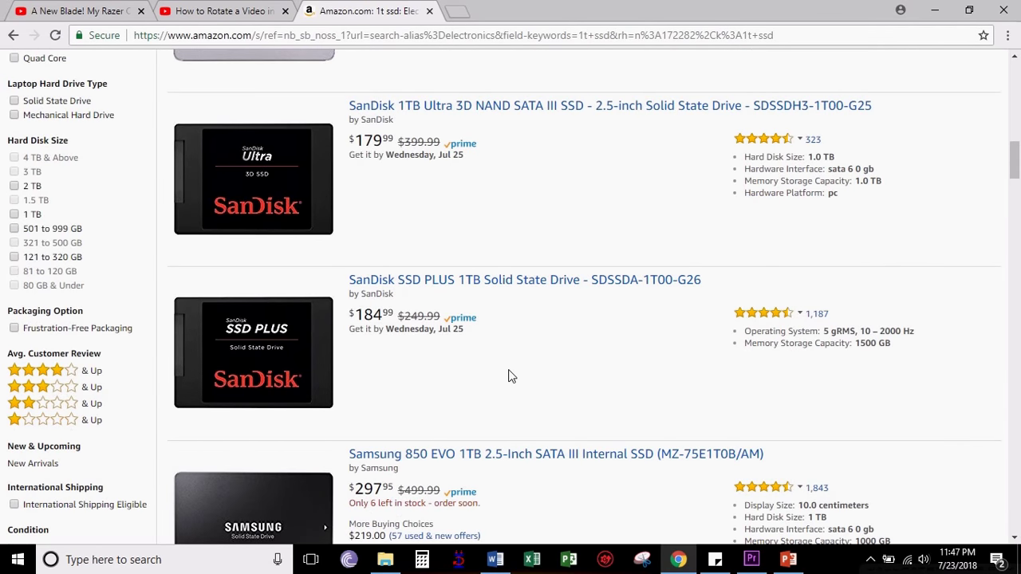
scroll(511, 376, "down", 2)
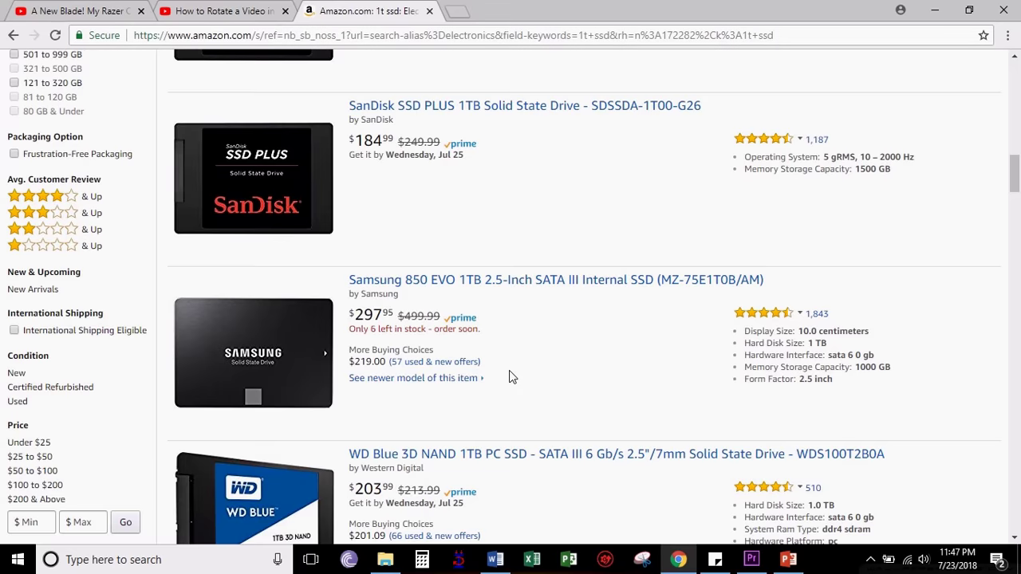
scroll(511, 377, "down", 2)
scroll(511, 377, "down", 2)
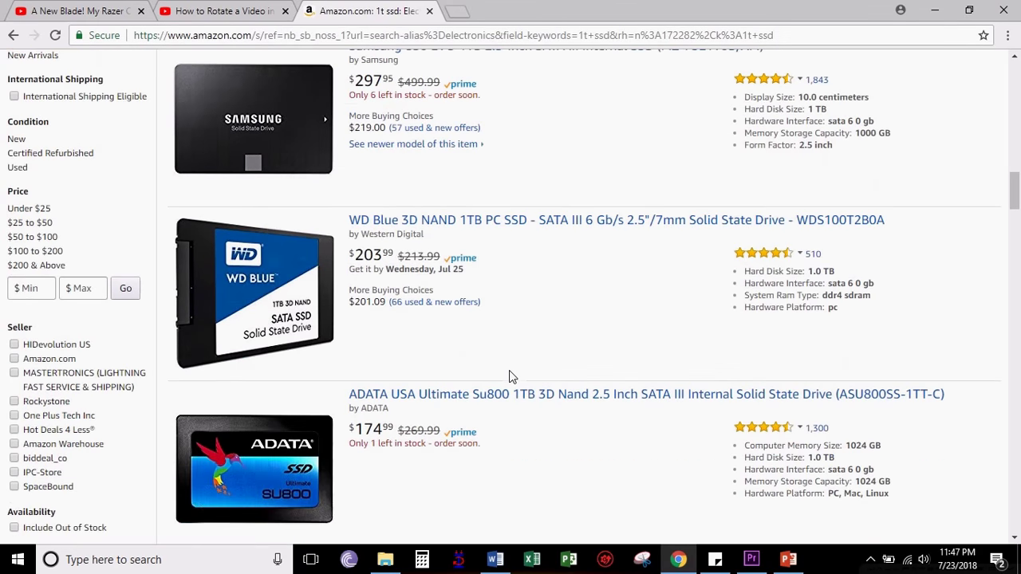
scroll(512, 378, "down", 2)
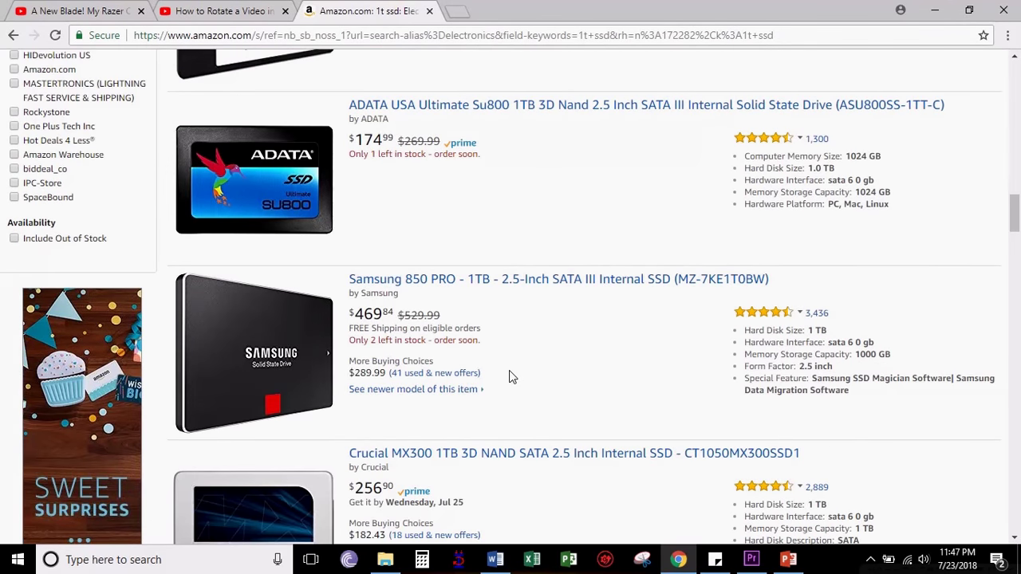
scroll(512, 377, "down", 2)
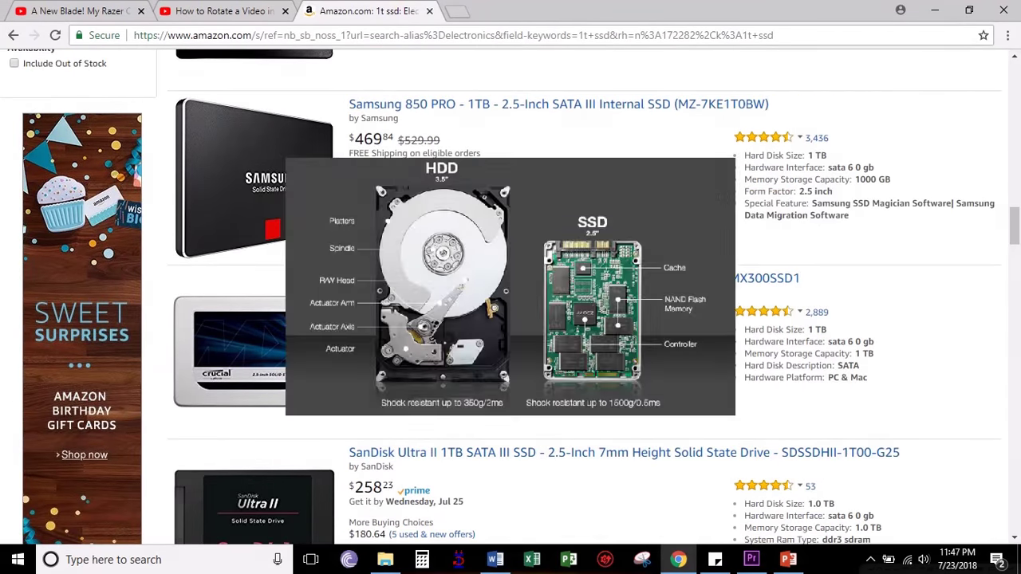
scroll(512, 377, "down", 2)
scroll(511, 377, "down", 2)
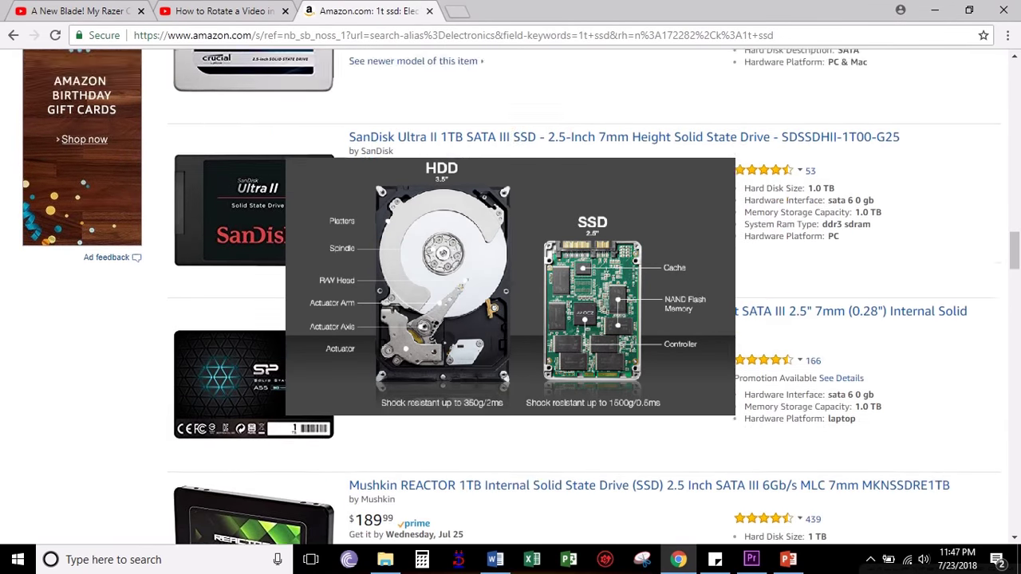
scroll(512, 377, "down", 2)
scroll(512, 377, "down", 2)
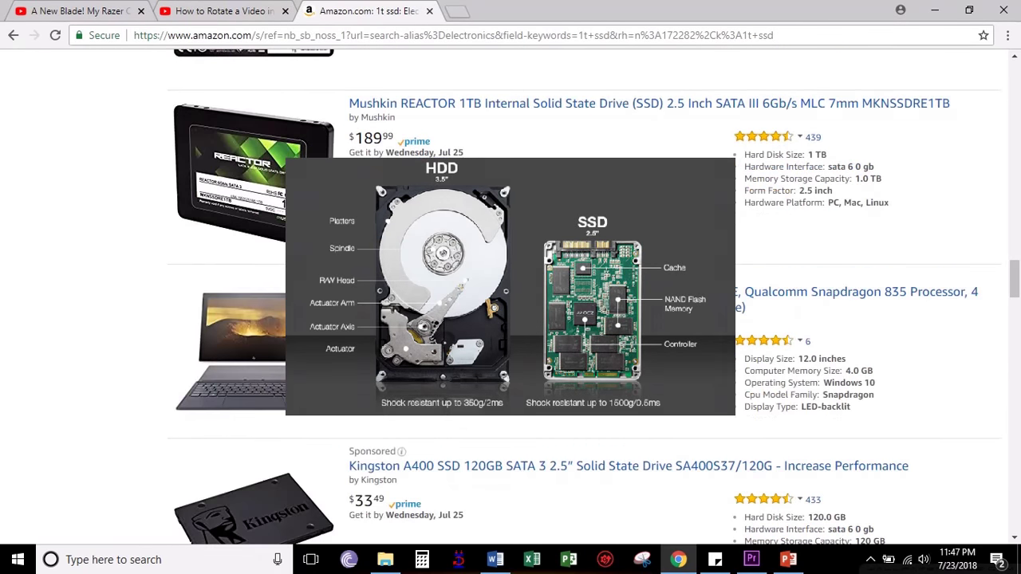
scroll(511, 378, "down", 4)
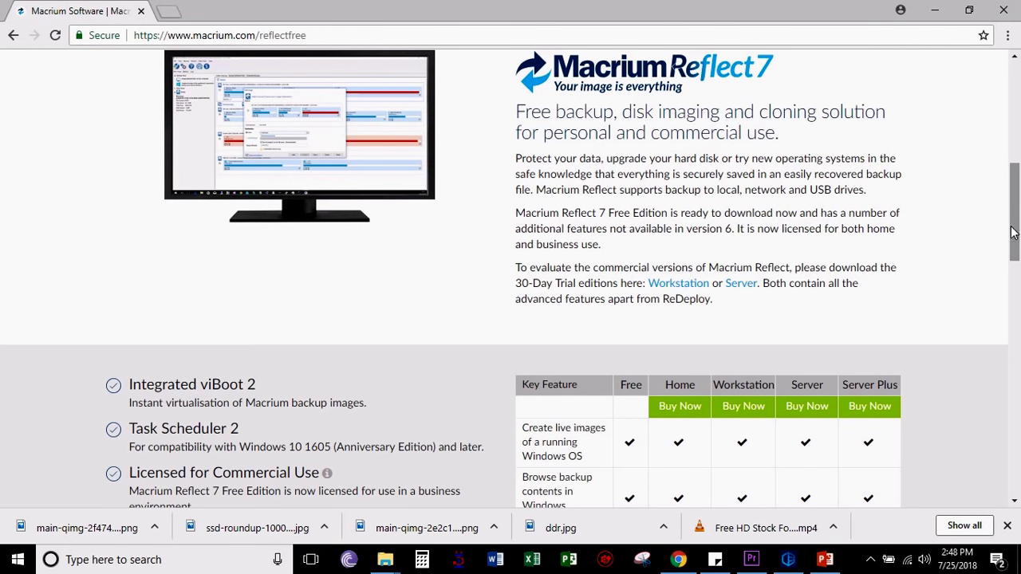
Download the Macrium Reflect 7 Home Use installer ReflectDLHF.exe.
mouse_move(1017, 231)
left_mouse_down()
mouse_move(1017, 339)
mouse_move(1018, 129)
left_mouse_up()
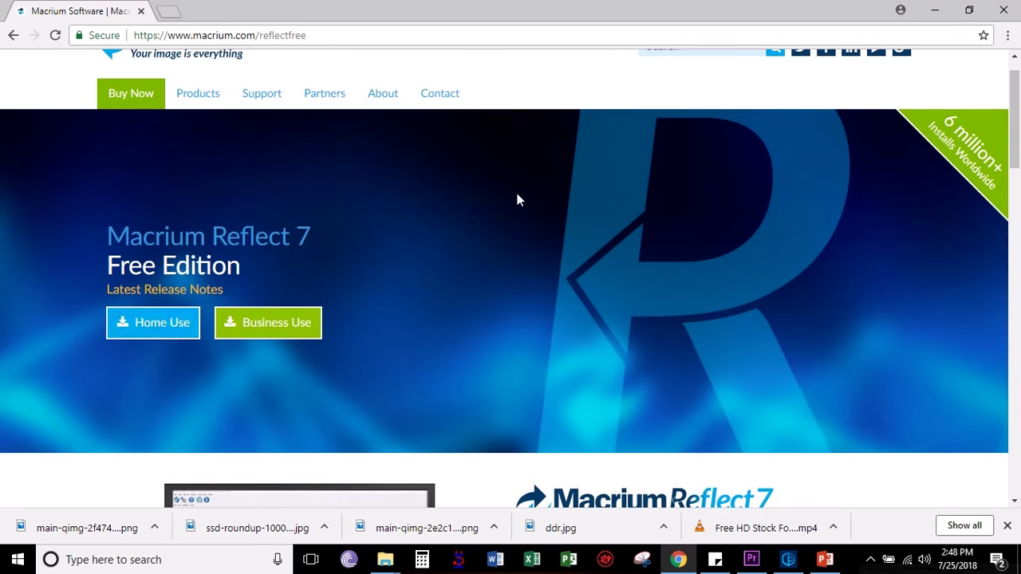
left_click(165, 327)
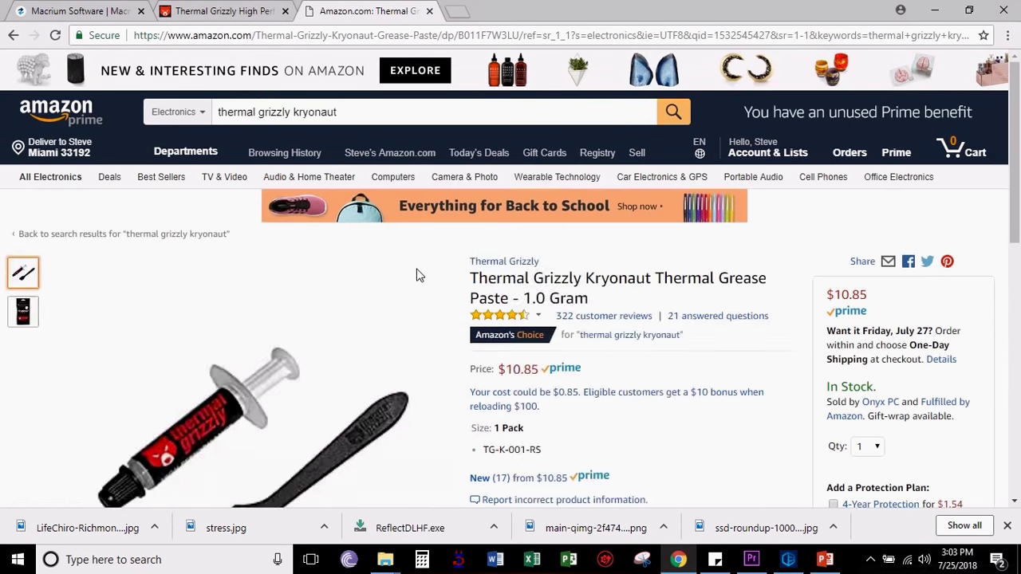
scroll(417, 274, "down", 2)
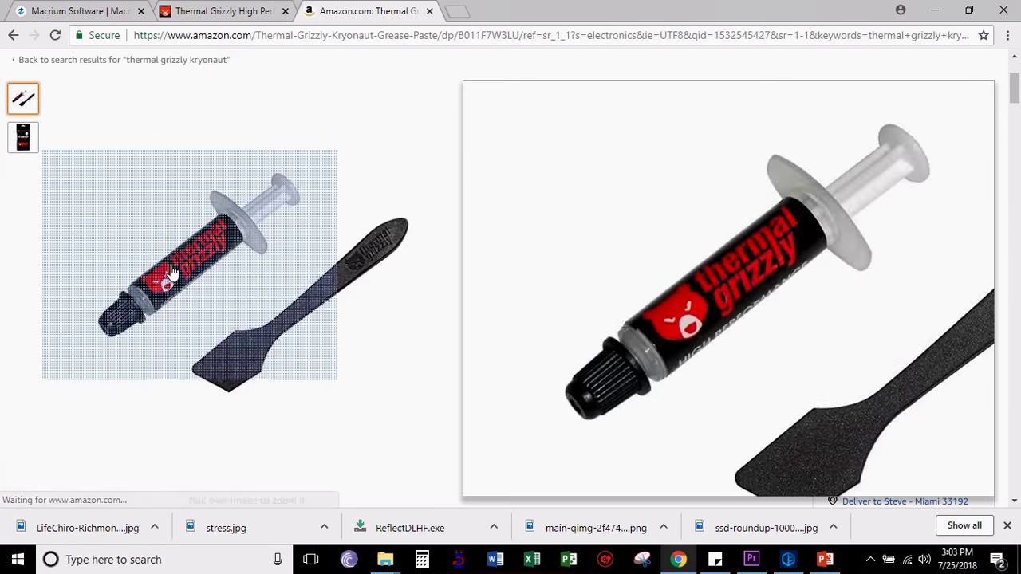
mouse_move(368, 246)
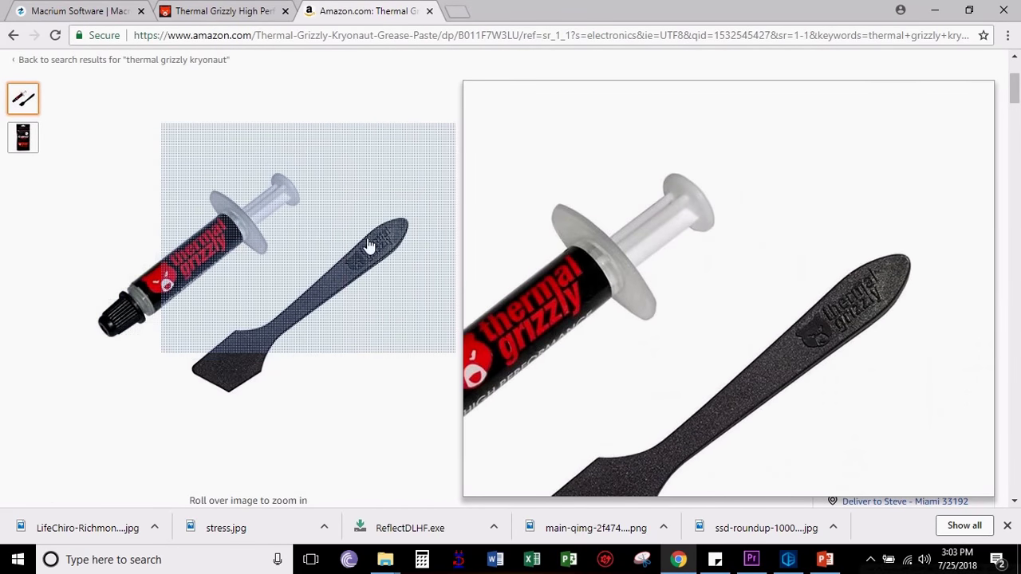
Close the Amazon Thermal Grizzly Kryonaut tab with Ctrl+W.
key("ctrl+w")
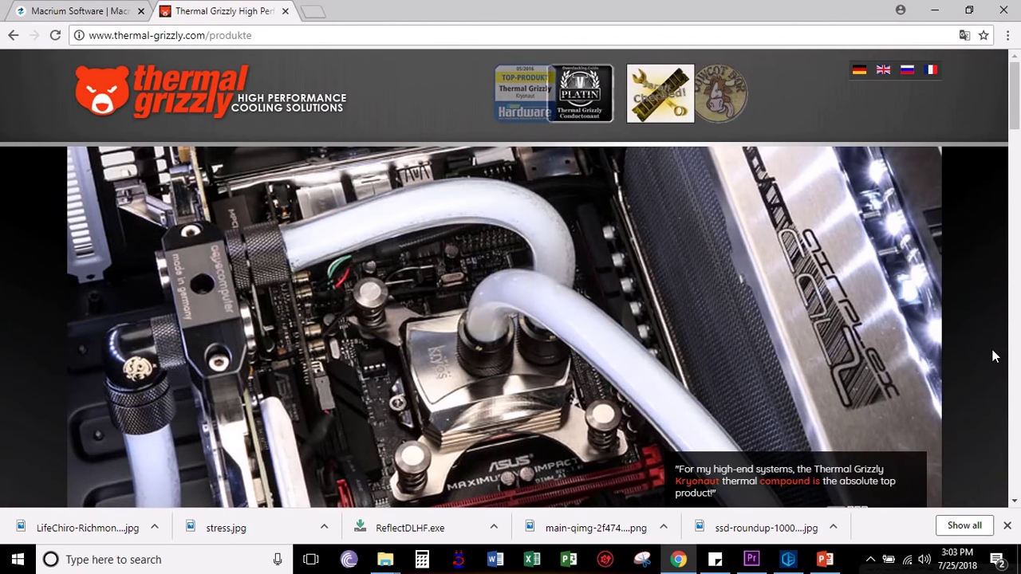
scroll(993, 356, "down", 2)
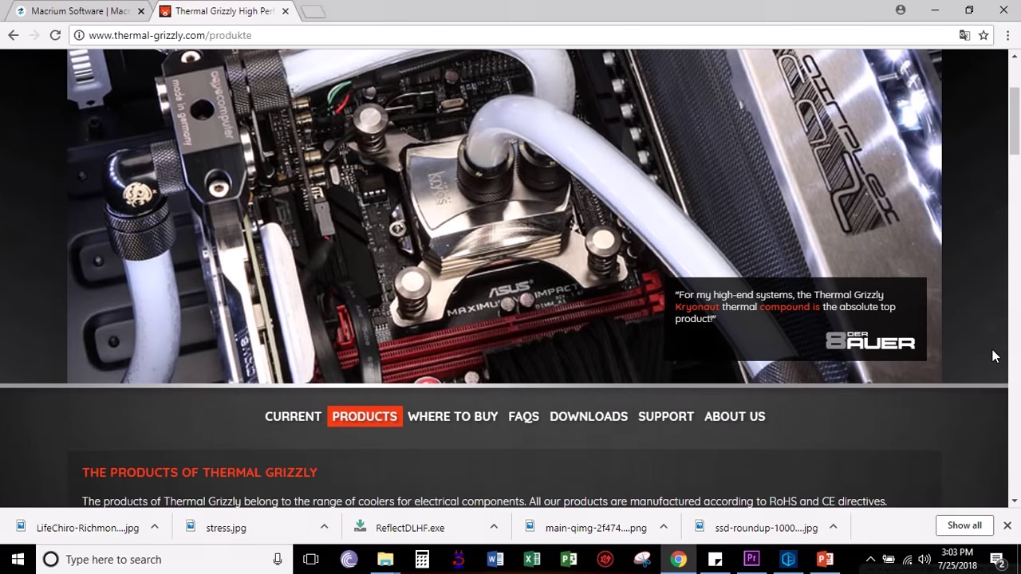
scroll(994, 356, "down", 1)
scroll(994, 356, "down", 1)
scroll(993, 356, "down", 2)
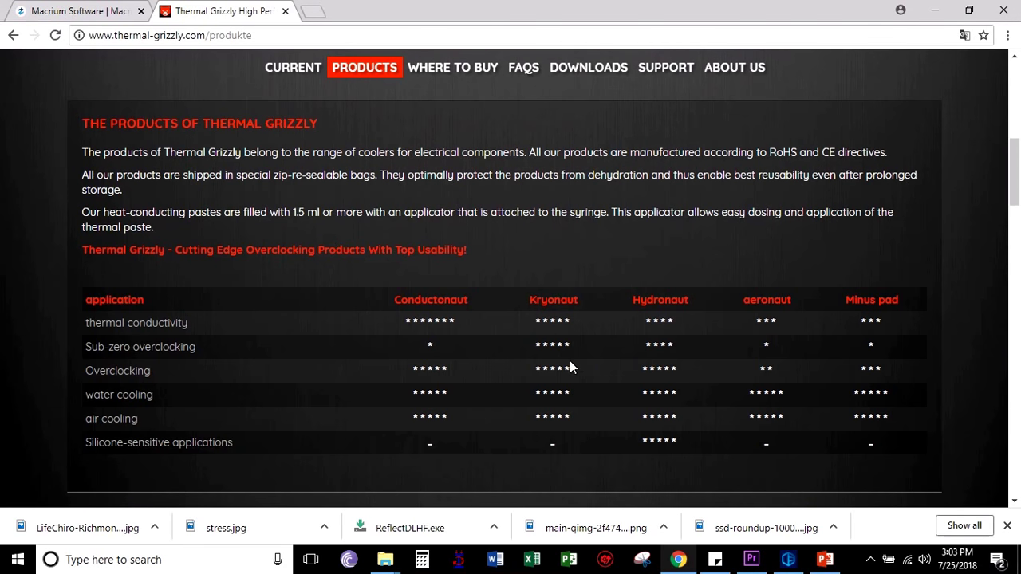
scroll(568, 365, "down", 2)
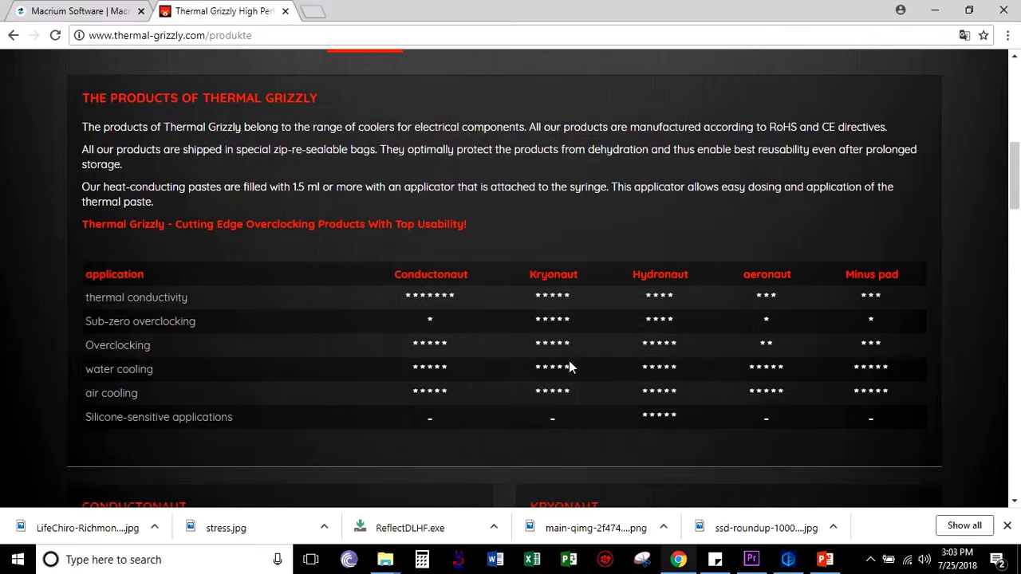
scroll(569, 365, "down", 2)
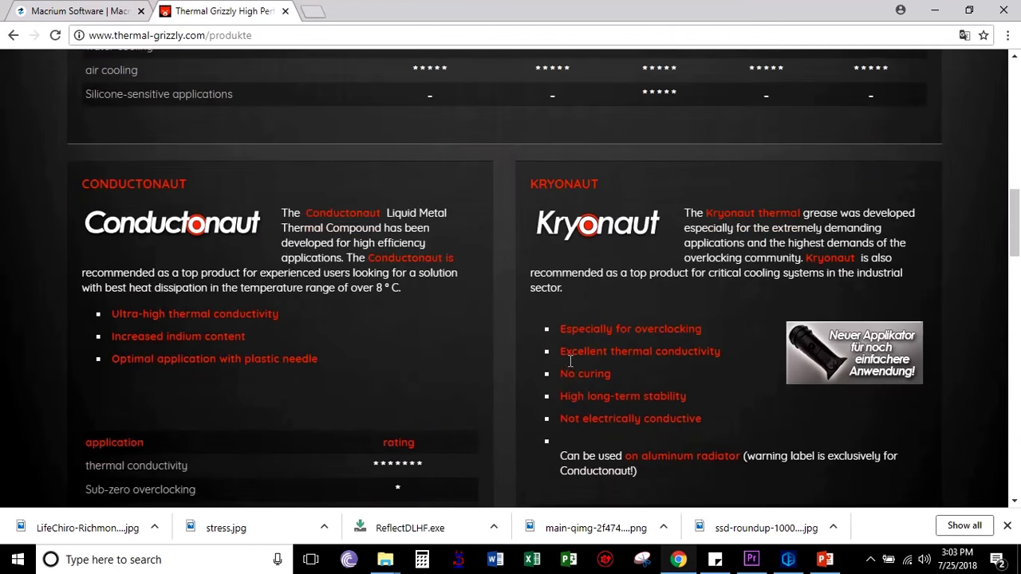
scroll(569, 361, "down", 2)
scroll(570, 362, "down", 4)
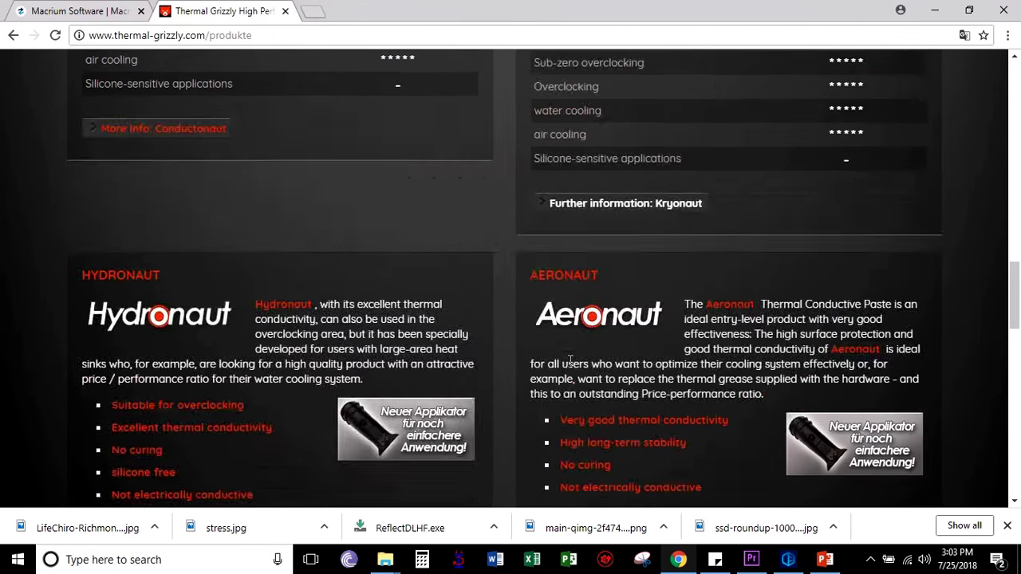
scroll(570, 362, "down", 4)
scroll(569, 362, "down", 2)
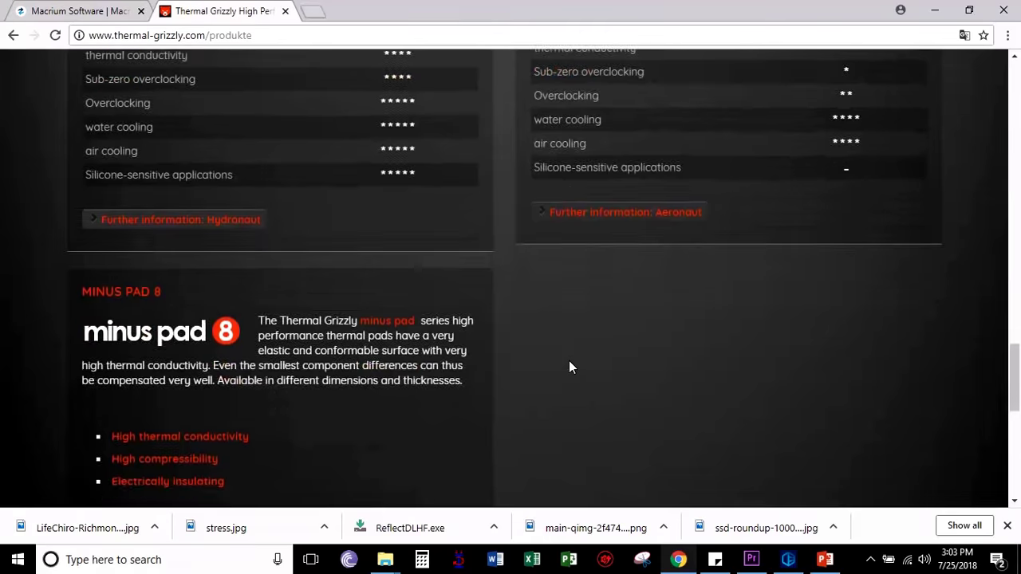
scroll(569, 361, "down", 2)
scroll(569, 361, "down", 1)
scroll(569, 361, "down", 3)
scroll(569, 361, "down", 1)
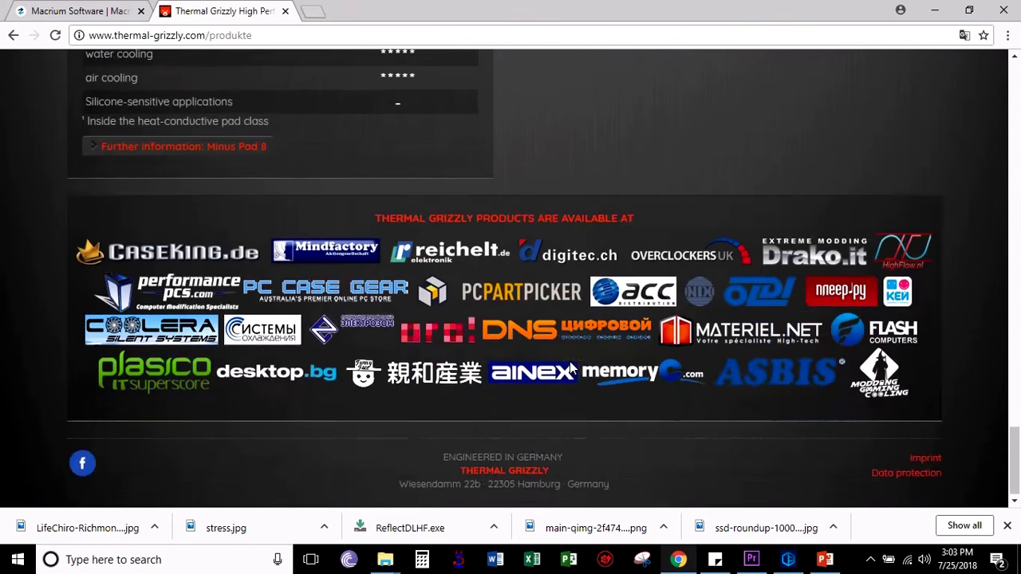
scroll(570, 367, "up", 3)
scroll(569, 367, "up", 2)
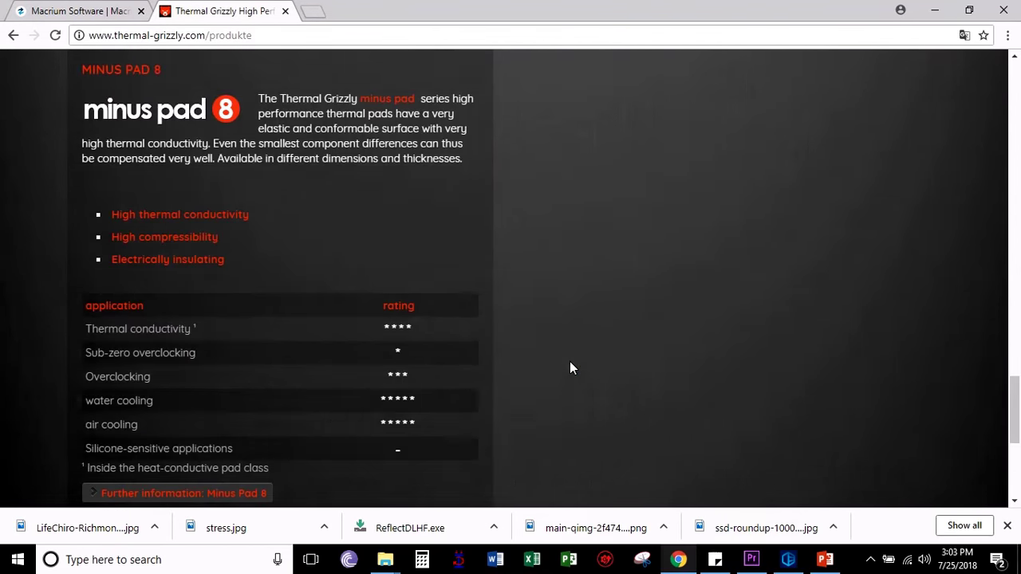
scroll(569, 366, "up", 2)
scroll(569, 367, "up", 3)
scroll(570, 367, "up", 5)
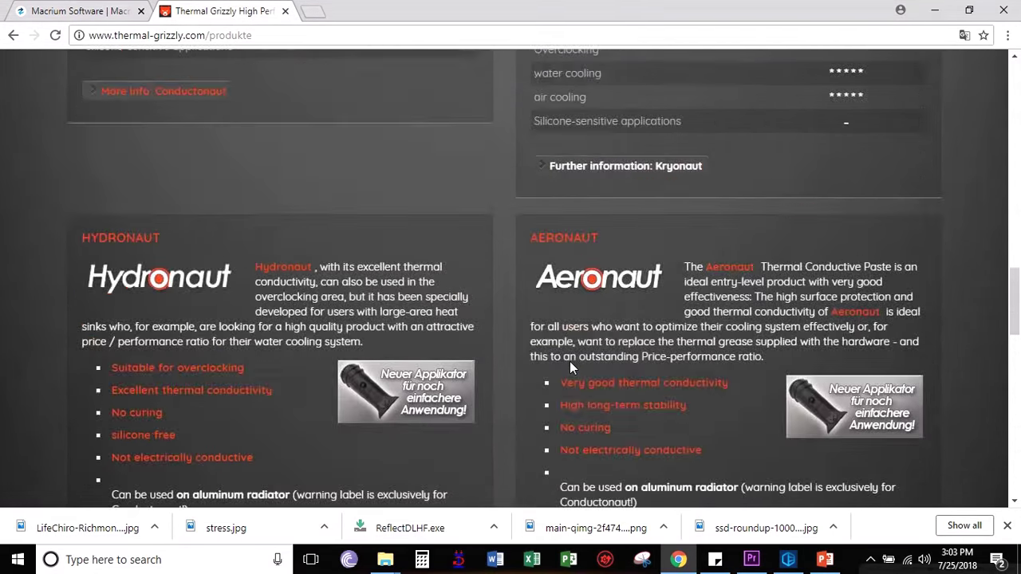
scroll(570, 366, "up", 4)
scroll(570, 367, "up", 1)
scroll(569, 361, "up", 3)
scroll(569, 361, "up", 4)
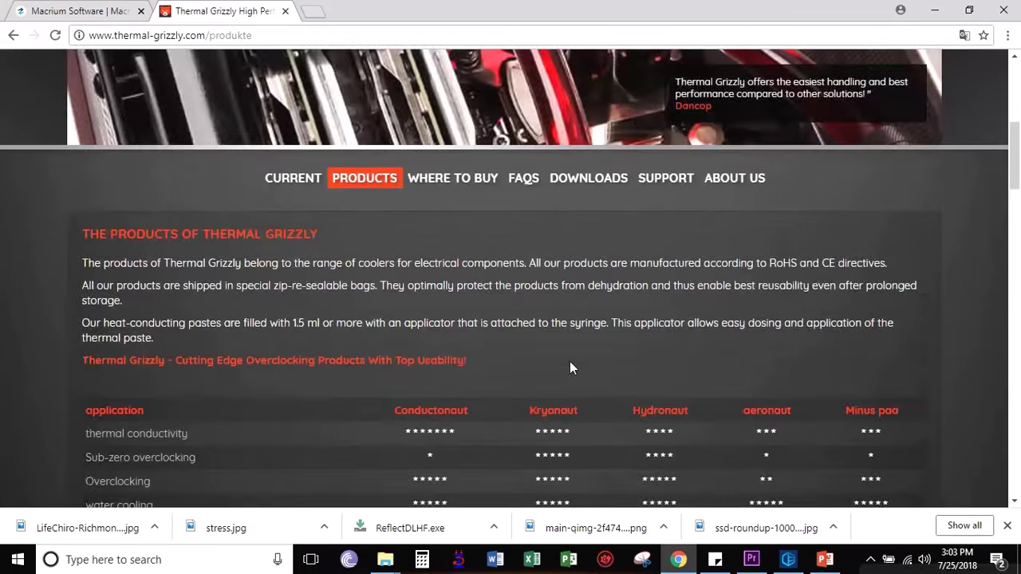